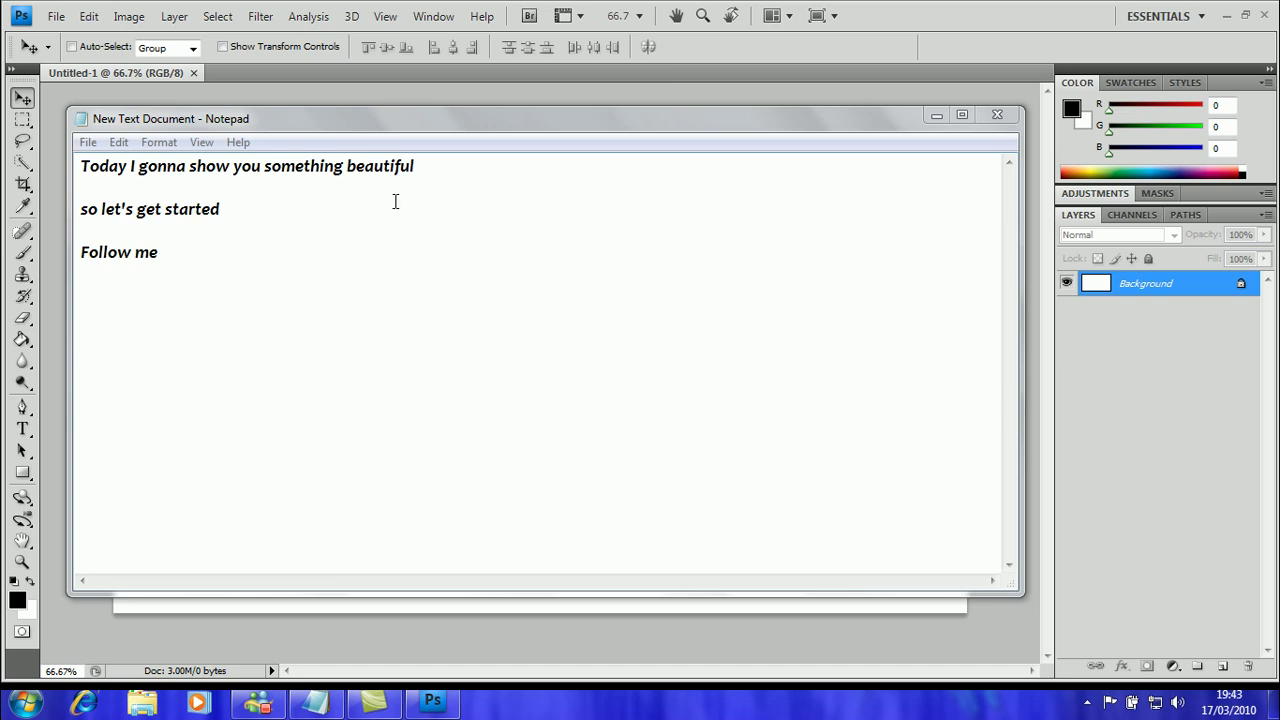
# Review the Notepad intro notes, then minimize Notepad to show the blank Untitled-1 canvas.
pyautogui.moveTo(158, 252); pyautogui.dragTo(80, 252)
pyautogui.moveTo(68, 168); pyautogui.dragTo(333, 278)
pyautogui.click(390, 258)
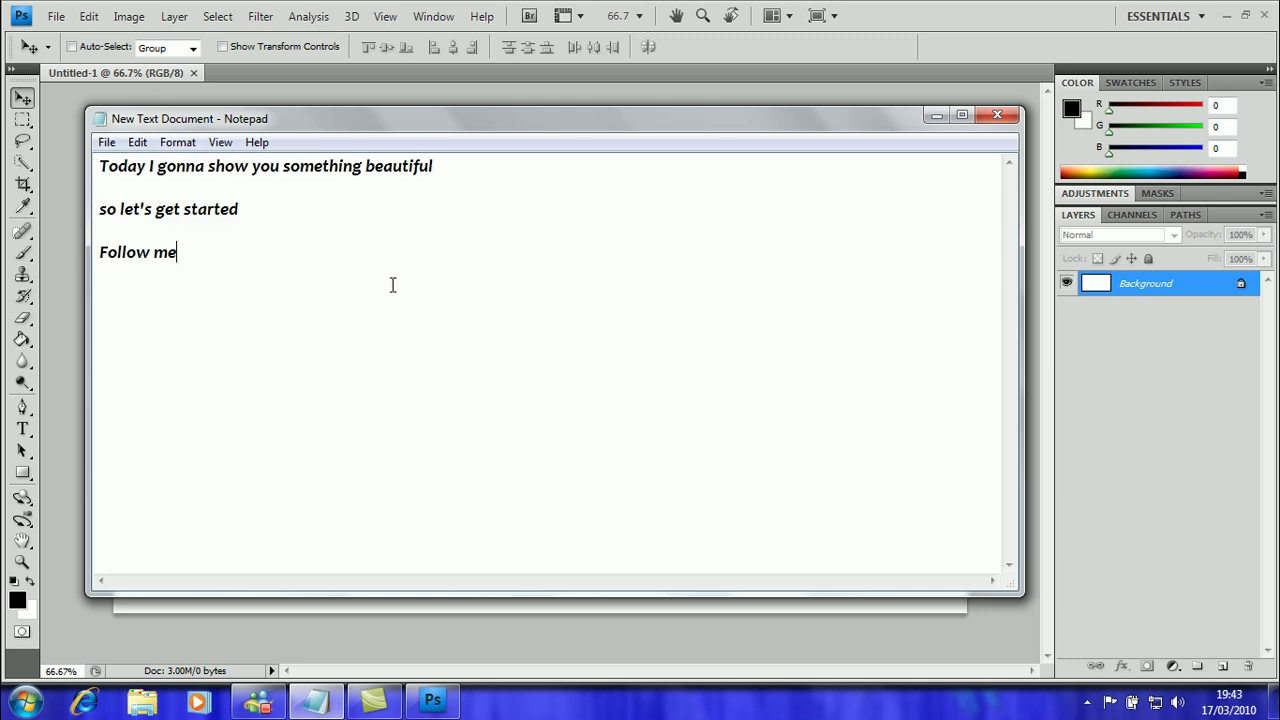
pyautogui.write('good luck :P')
pyautogui.click(937, 115)
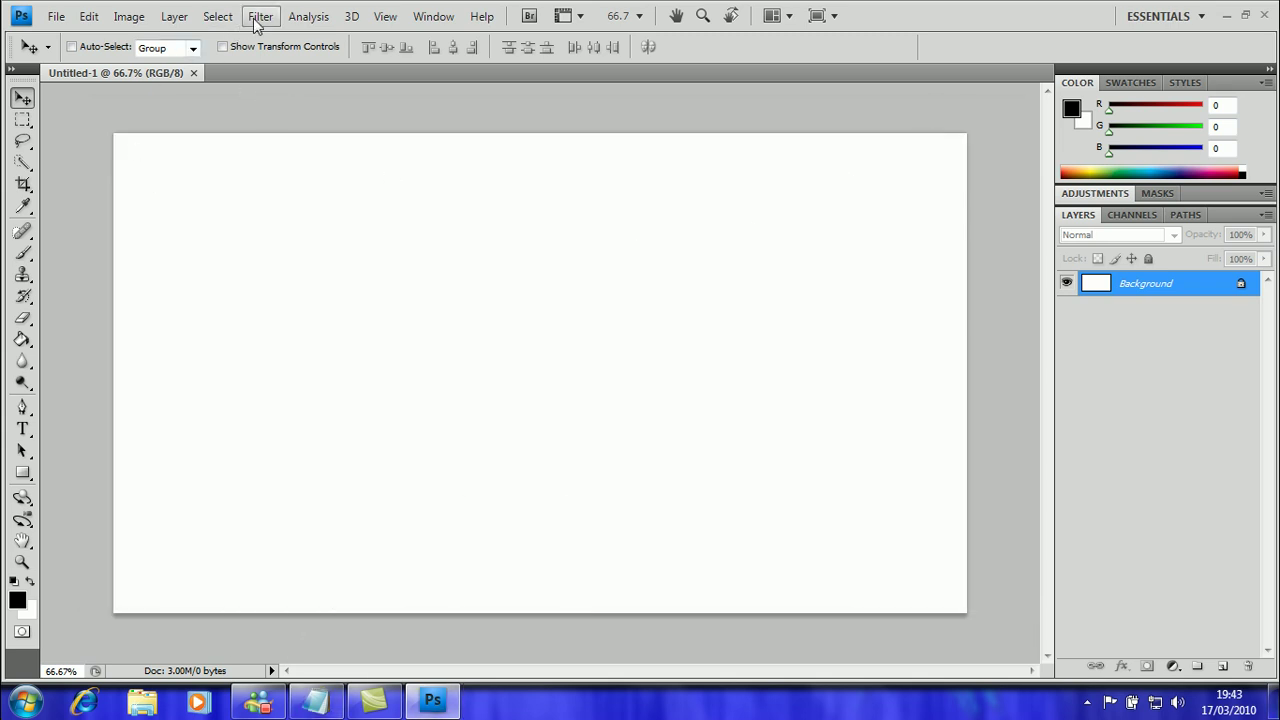
# Render a Fibers texture with Strength 8 and Variance 11 across the canvas.
pyautogui.click(259, 18)
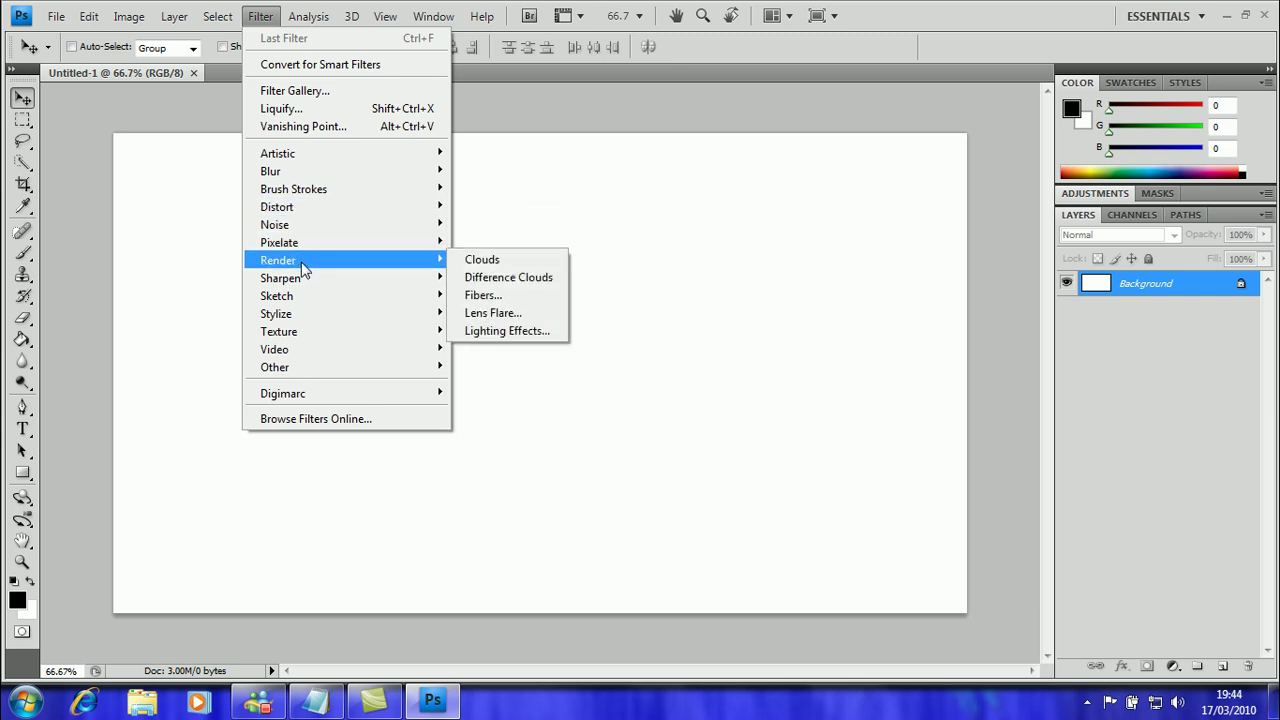
pyautogui.moveTo(279, 260)
pyautogui.click(486, 295)
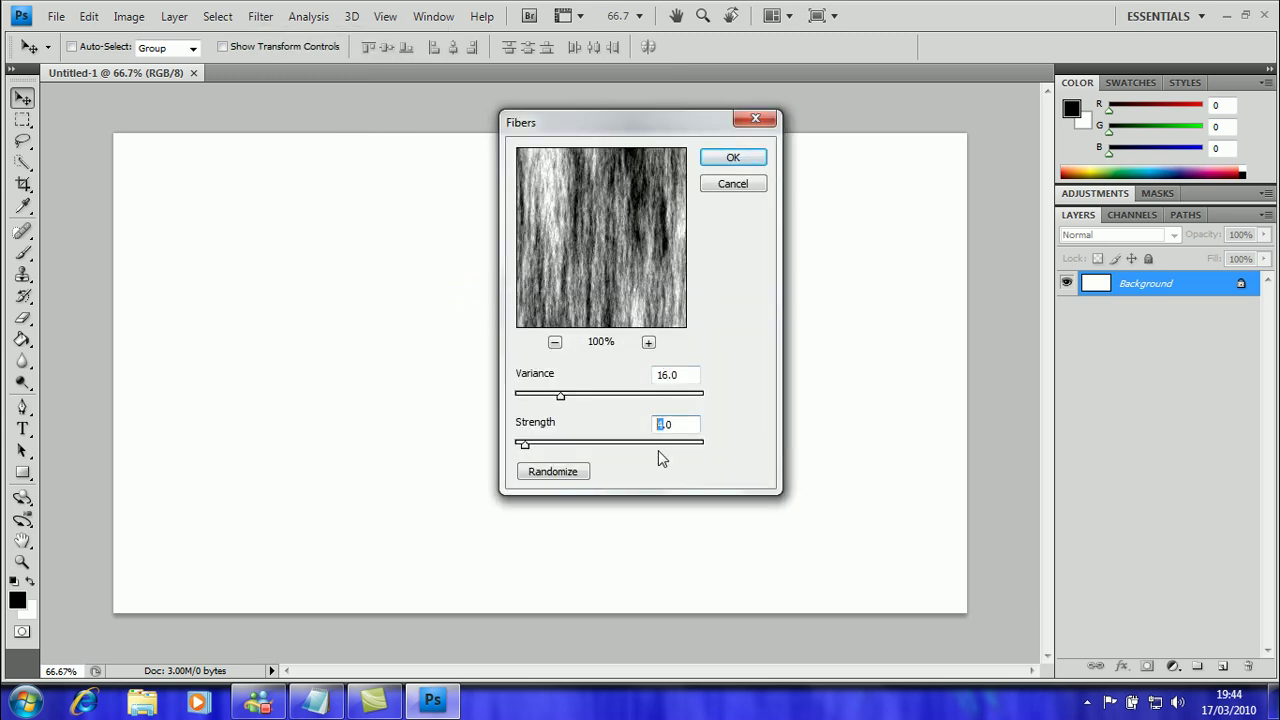
pyautogui.write('8')
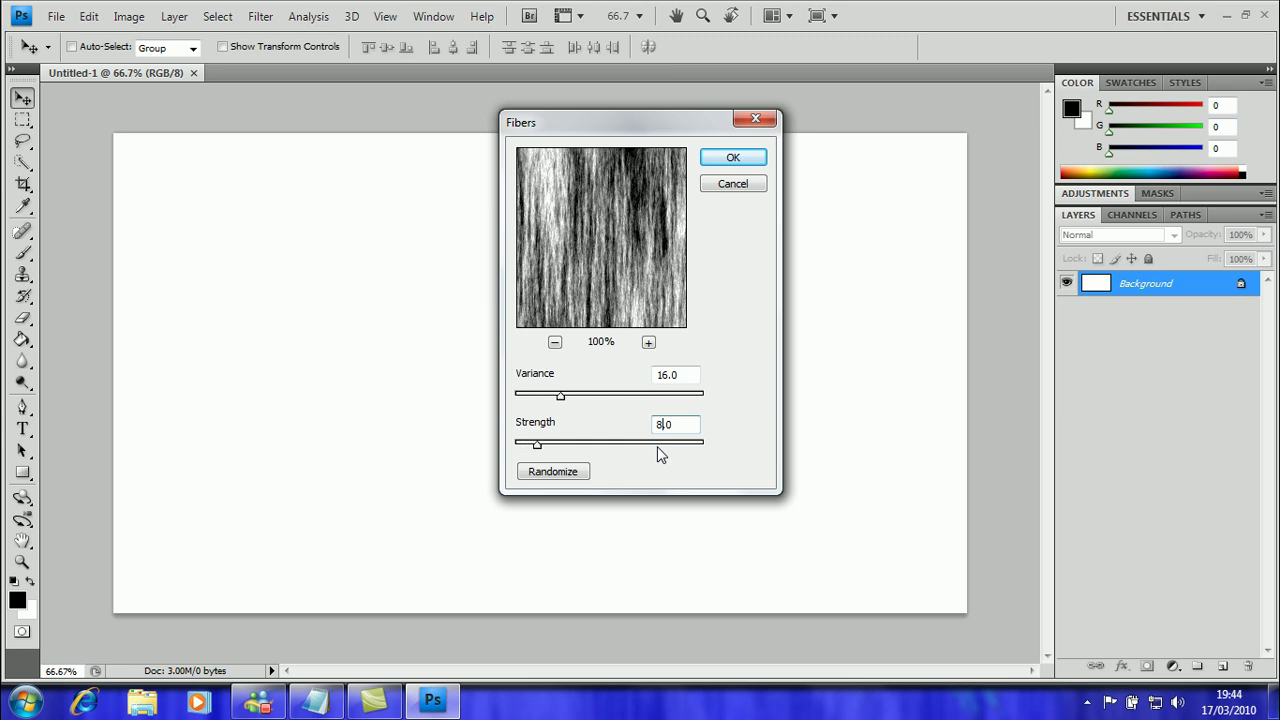
pyautogui.click(668, 374)
pyautogui.press('BackSpace')
pyautogui.write('1')
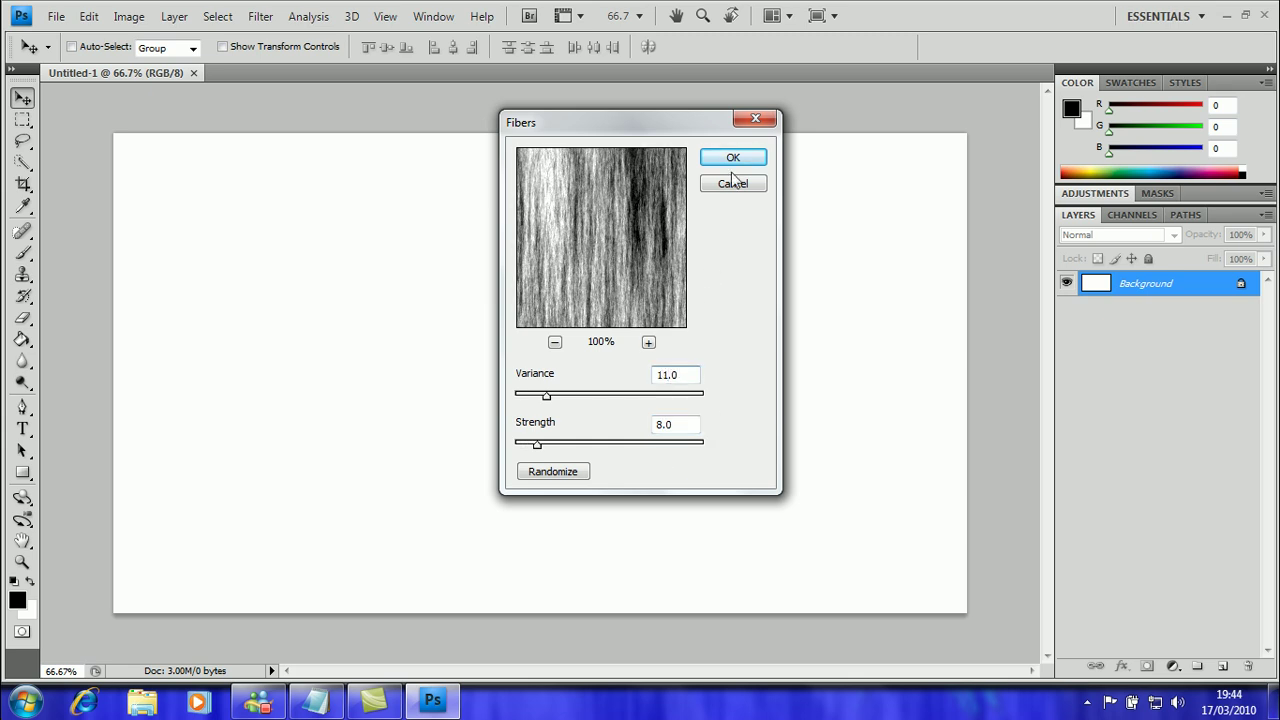
pyautogui.click(733, 157)
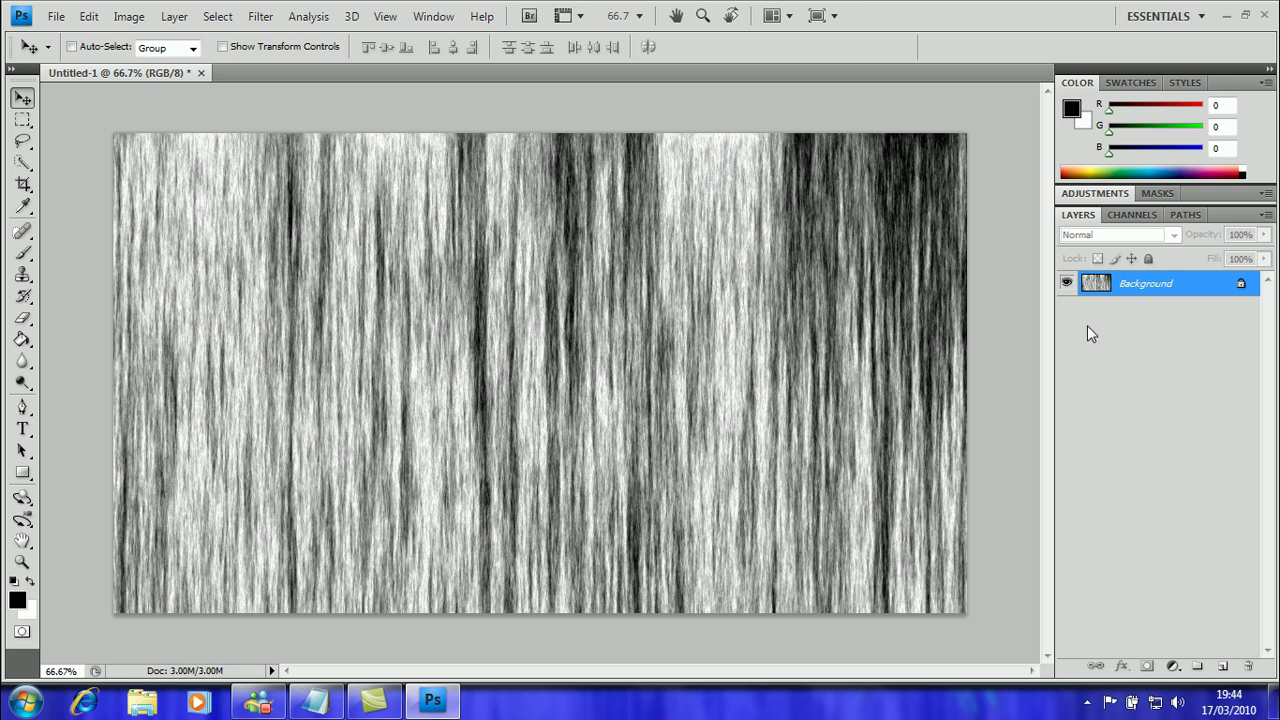
# Convert the Background into Layer 0 and open its Blending Options.
pyautogui.rightClick(1157, 286)
pyautogui.click(1170, 291)
pyautogui.click(825, 213)
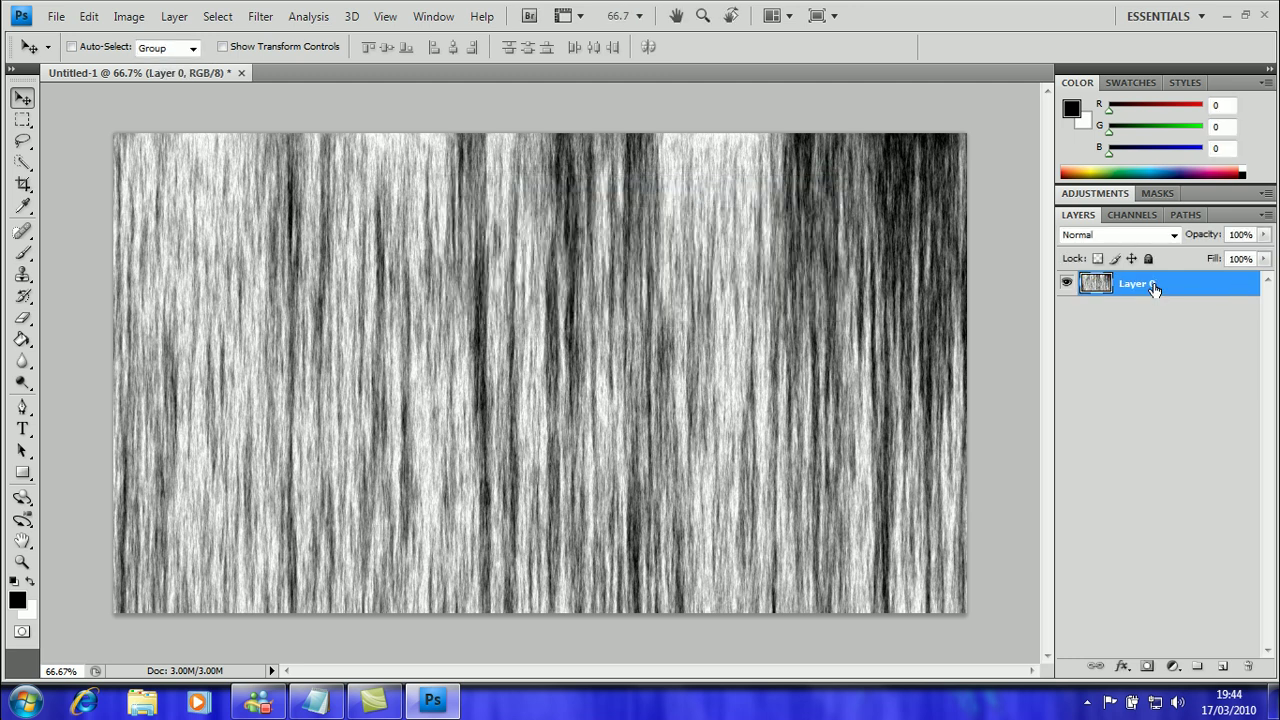
pyautogui.click(1165, 237)
pyautogui.click(1165, 237)
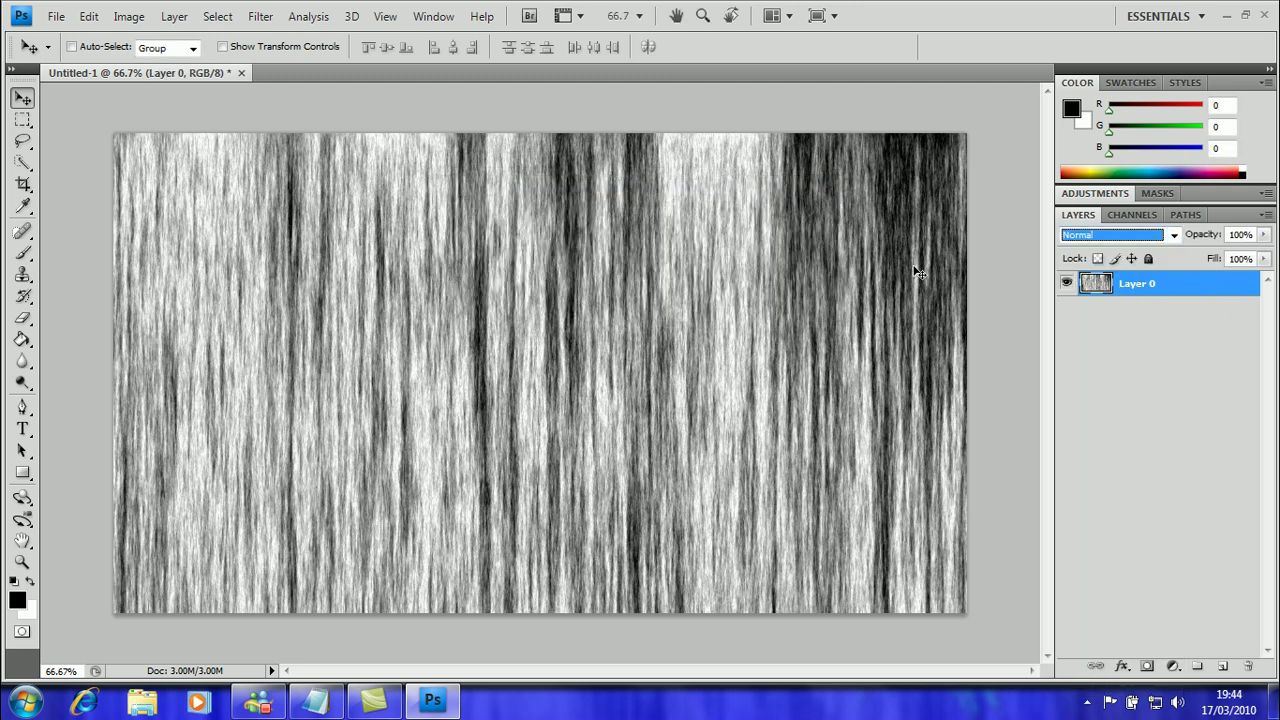
pyautogui.rightClick(1137, 291)
pyautogui.click(1000, 258)
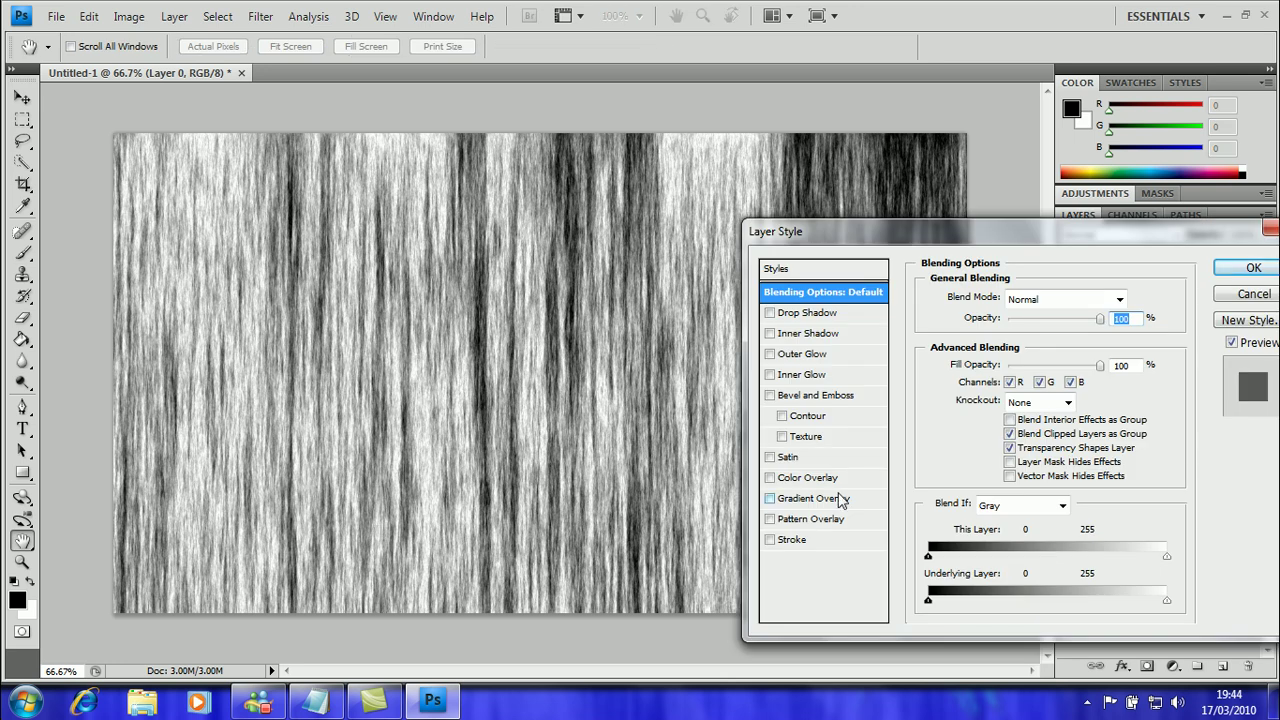
# Enable Gradient Overlay and make the gradient's left colour stop red.
pyautogui.click(815, 498)
pyautogui.click(1035, 342)
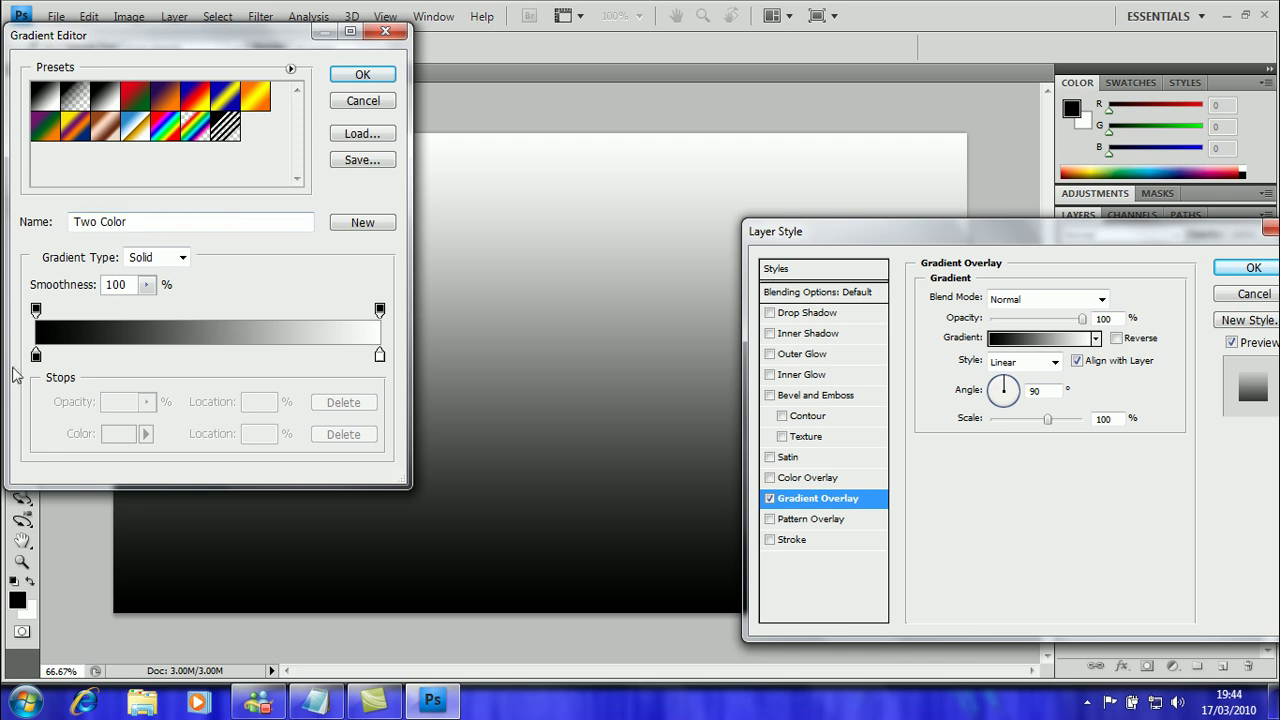
pyautogui.moveTo(36, 357); pyautogui.dragTo(30, 362)
pyautogui.doubleClick(36, 357)
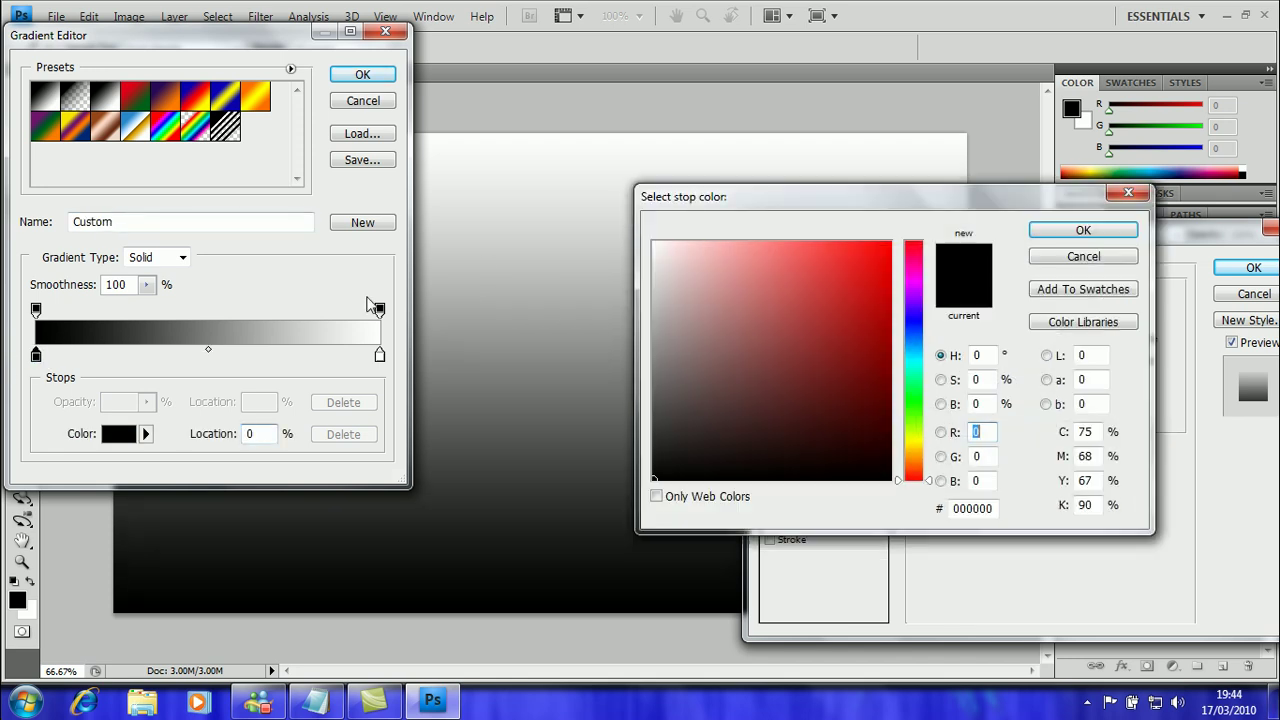
pyautogui.moveTo(823, 271)
pyautogui.mouseDown()
pyautogui.moveTo(862, 278)
pyautogui.moveTo(928, 219)
pyautogui.mouseUp()
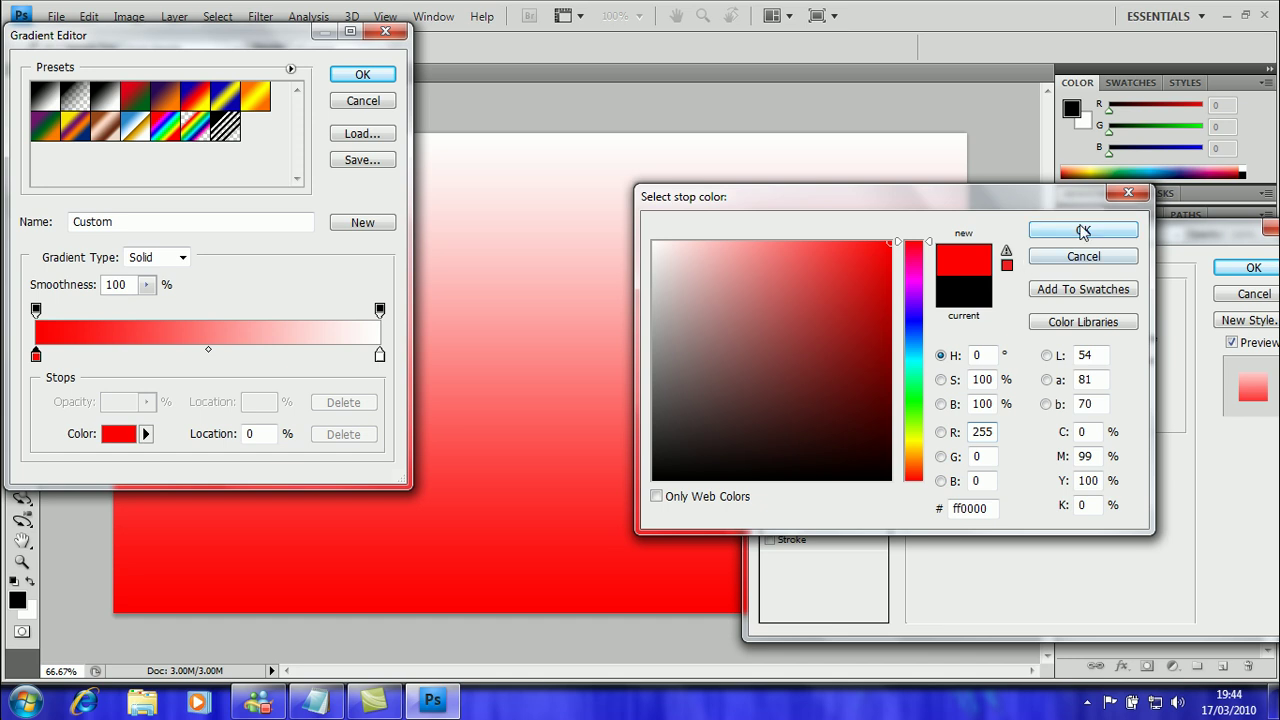
pyautogui.click(1092, 230)
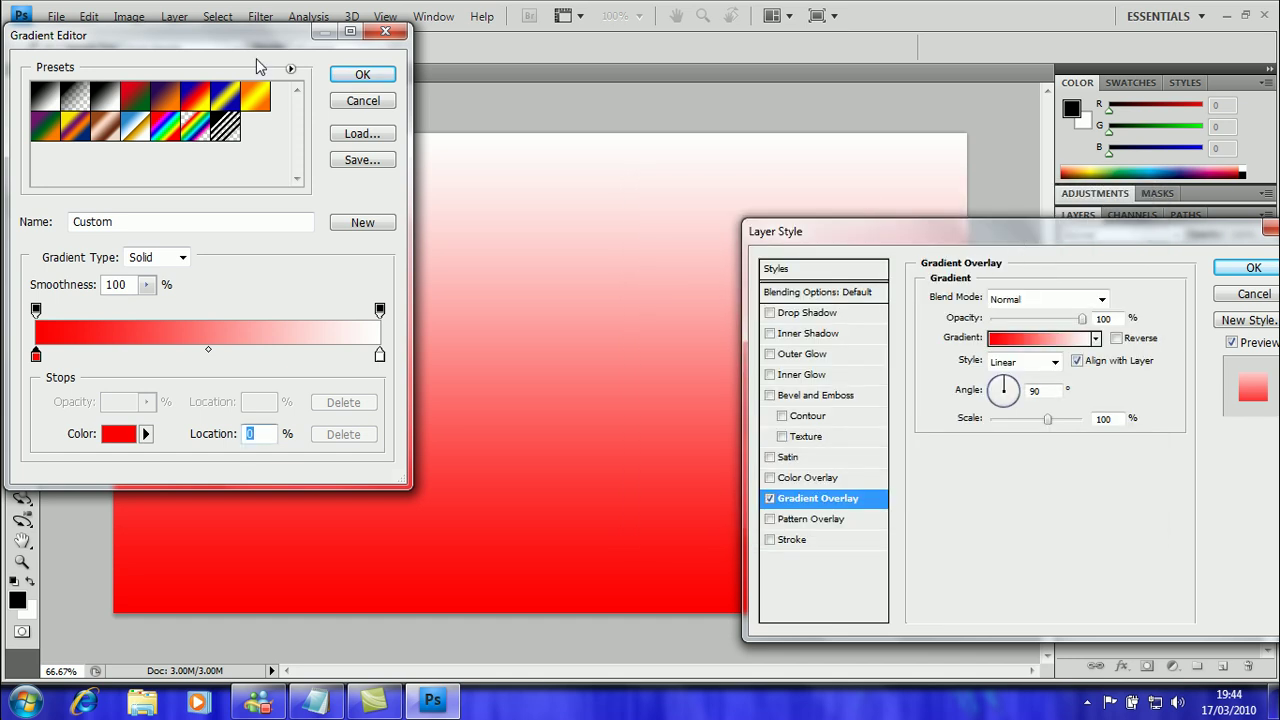
# Set the gradient's right colour stop to black.
pyautogui.moveTo(257, 35); pyautogui.dragTo(466, 61)
pyautogui.click(588, 380)
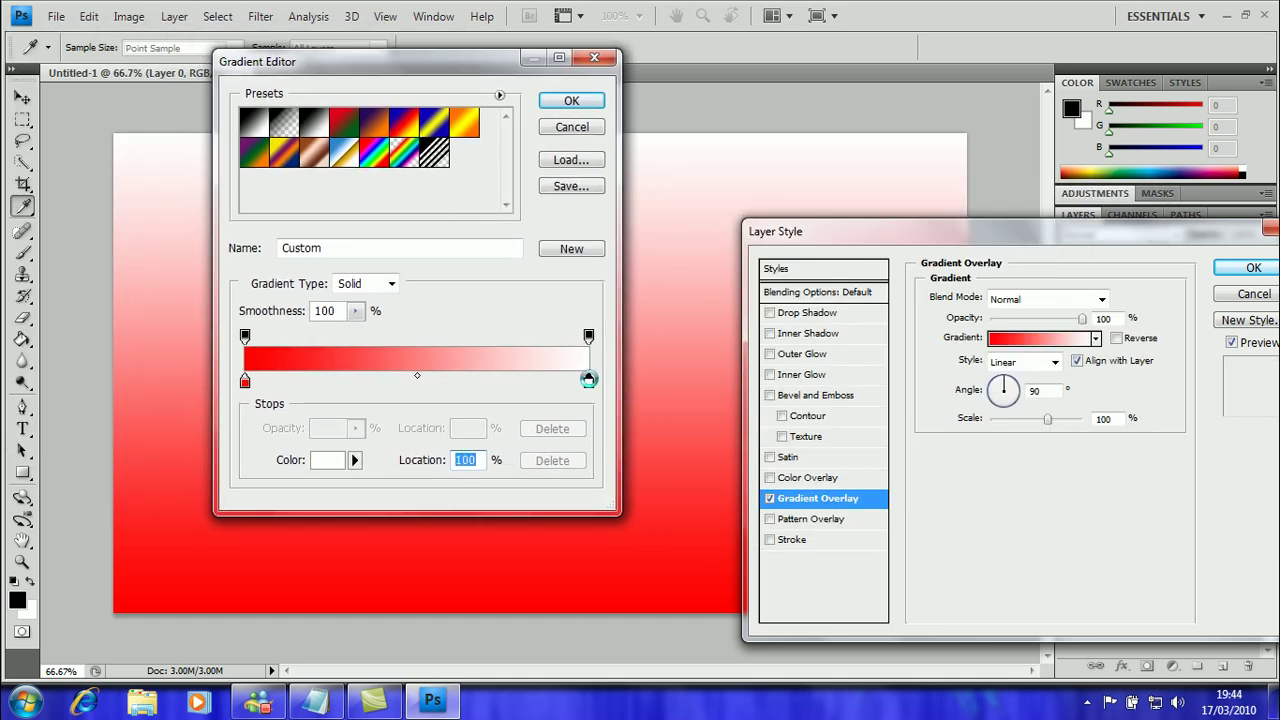
pyautogui.doubleClick(588, 380)
pyautogui.moveTo(849, 377); pyautogui.dragTo(864, 480)
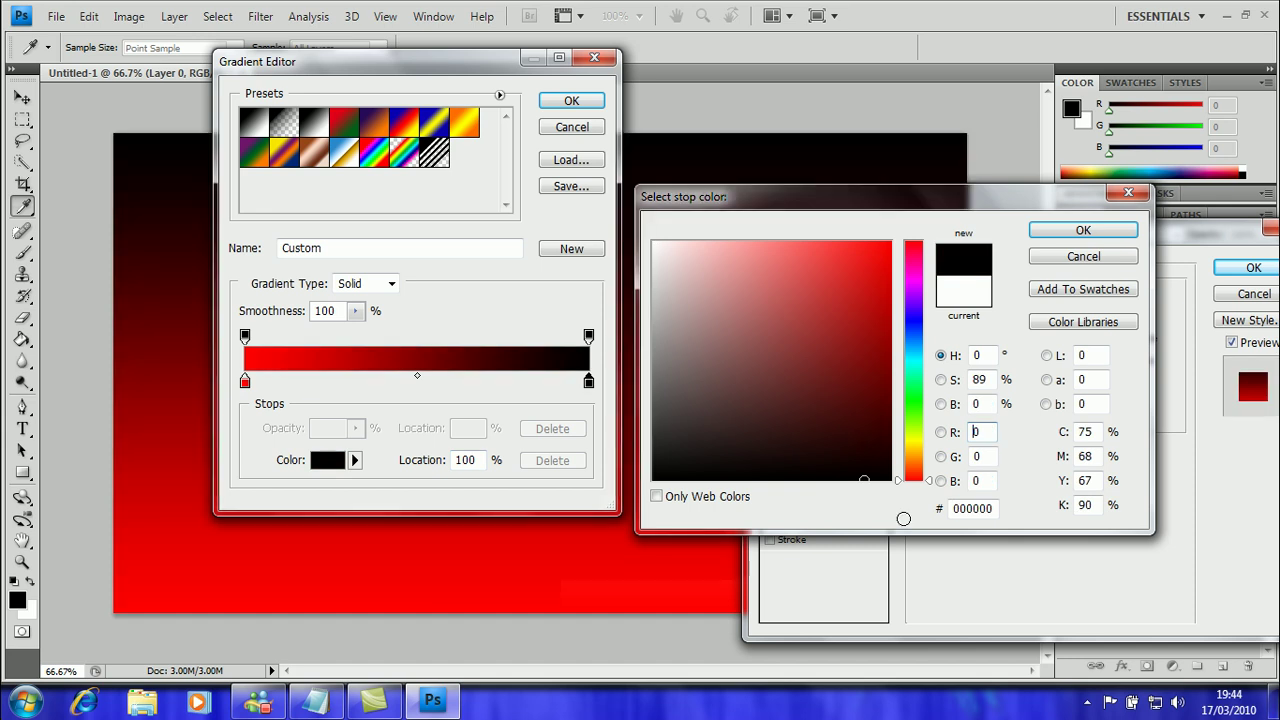
pyautogui.click(849, 429)
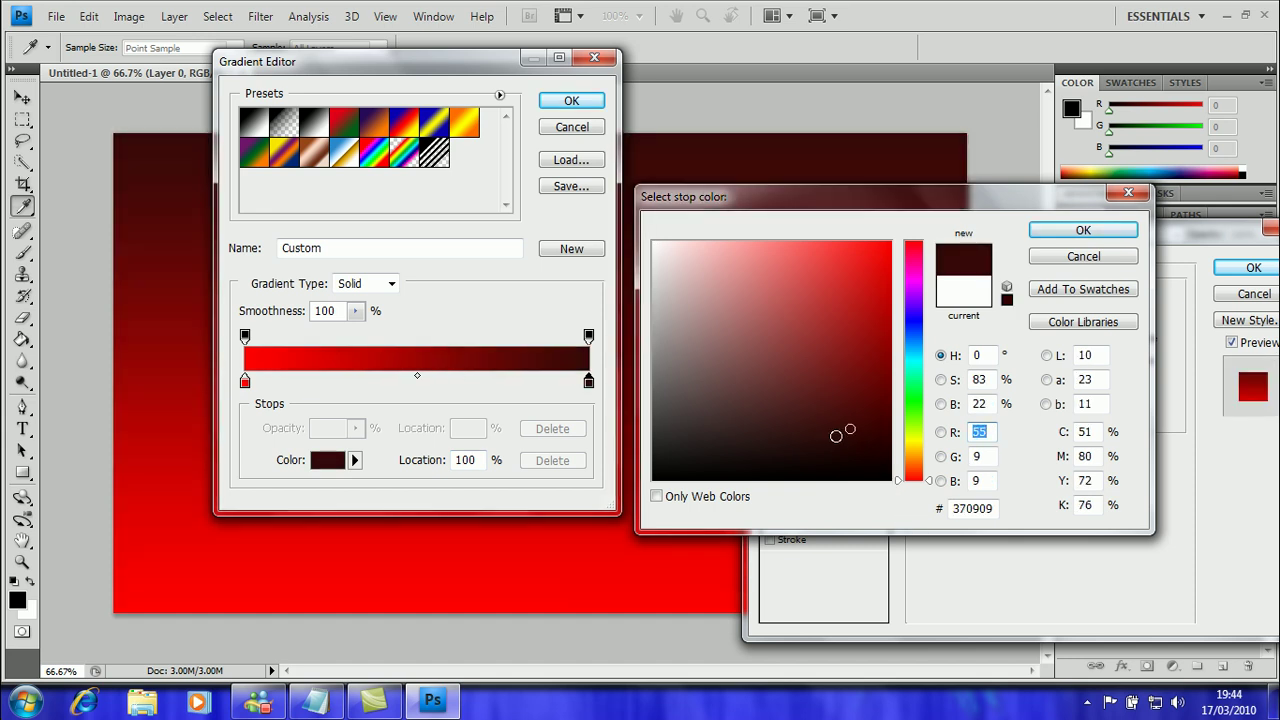
pyautogui.moveTo(836, 436); pyautogui.dragTo(905, 495)
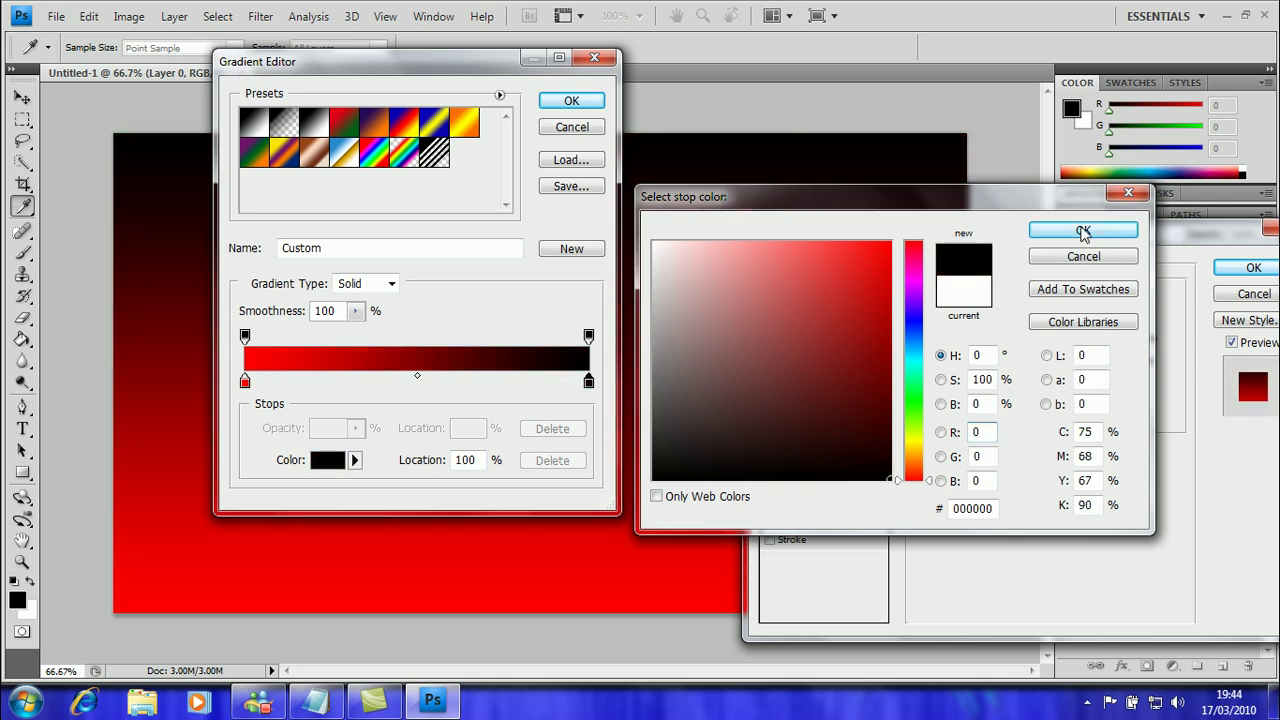
pyautogui.click(1084, 232)
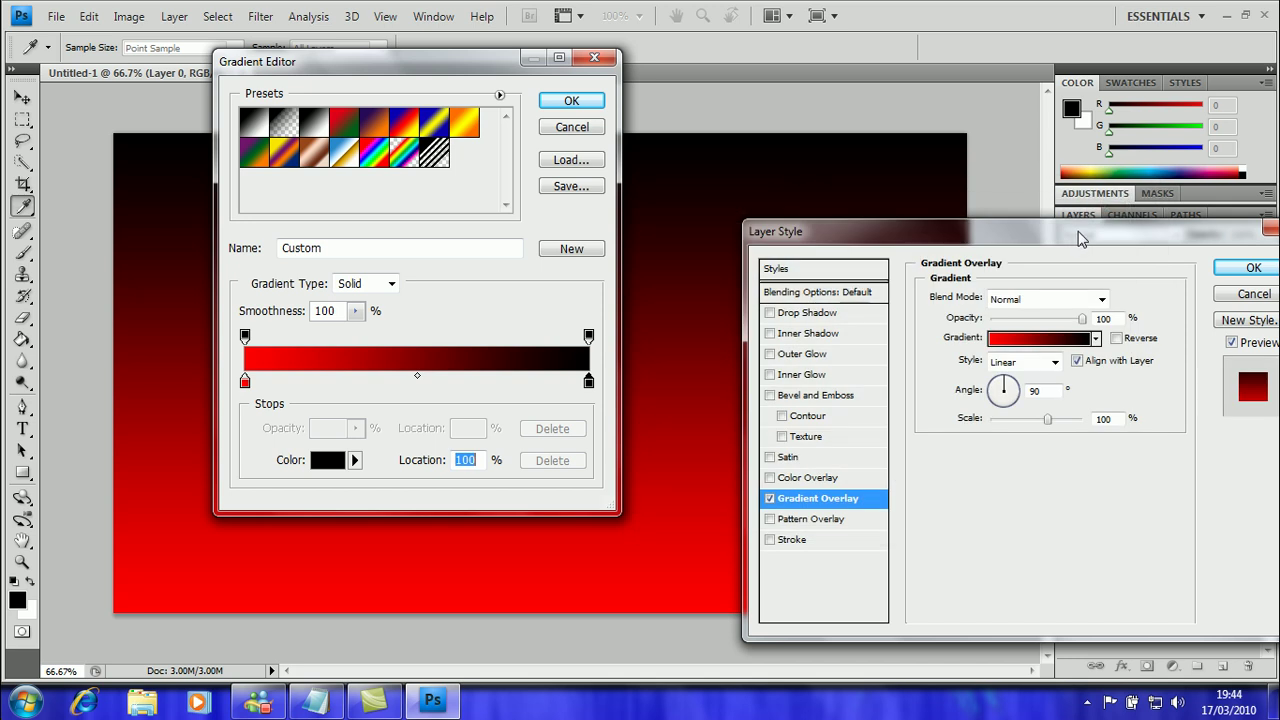
# Add a black middle stop, turn the right stop red, and apply the red-black-red overlay at 90°.
pyautogui.click(418, 377)
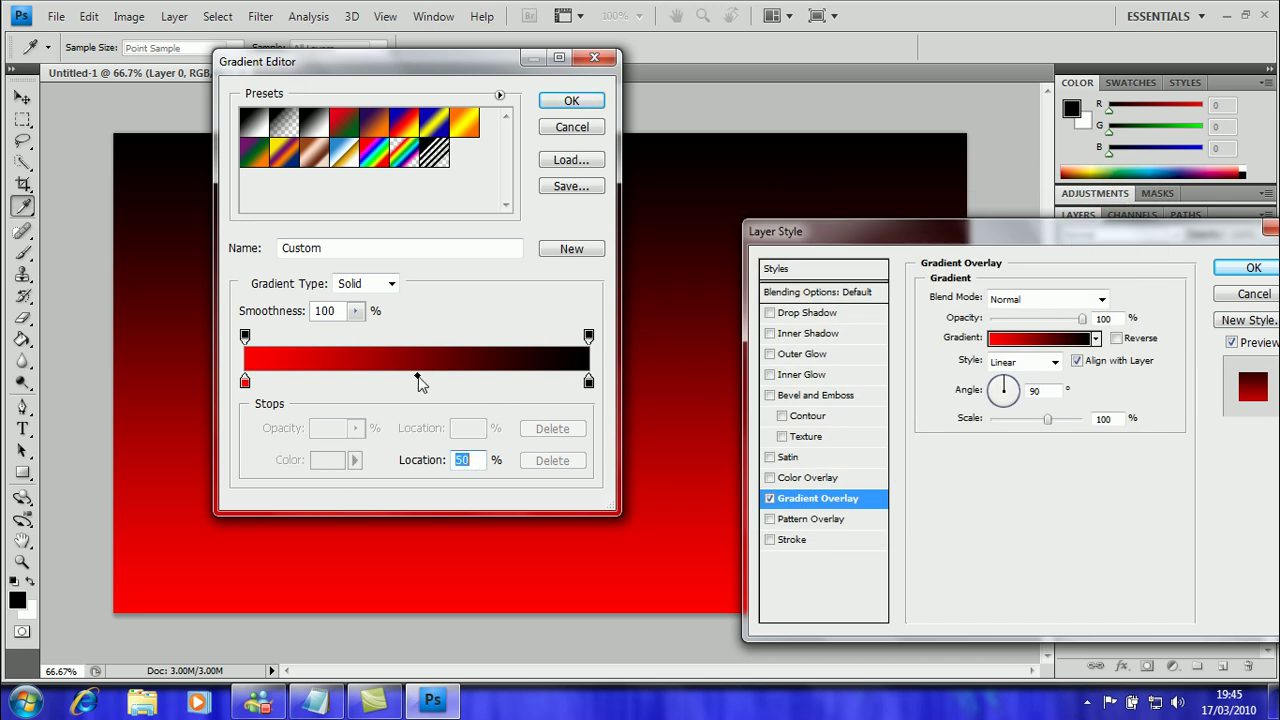
pyautogui.click(415, 388)
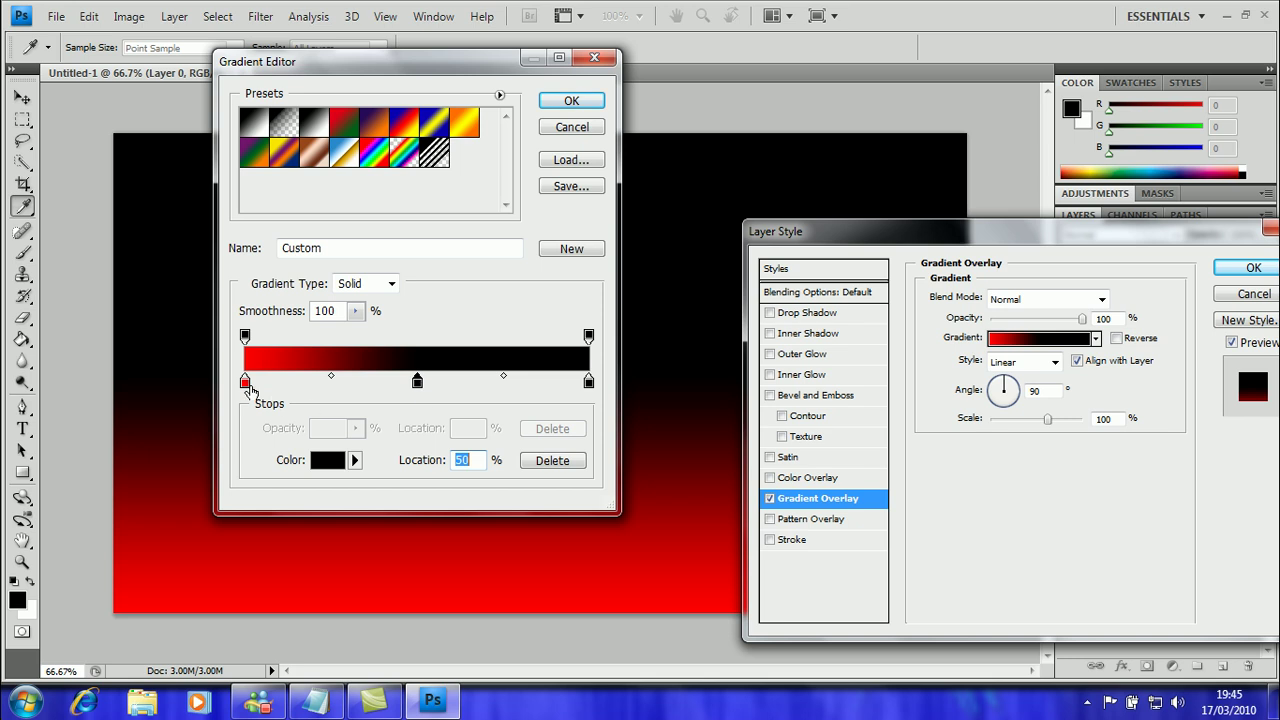
pyautogui.doubleClick(589, 381)
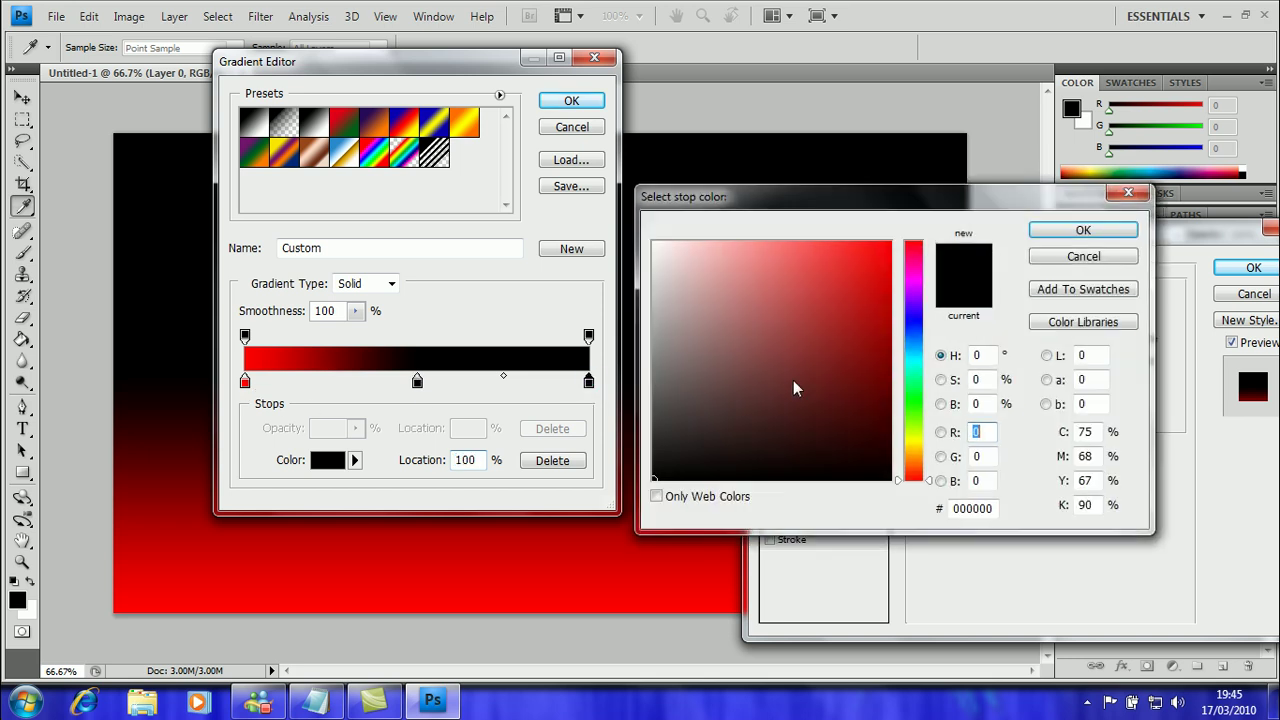
pyautogui.write('255')
pyautogui.click(1083, 230)
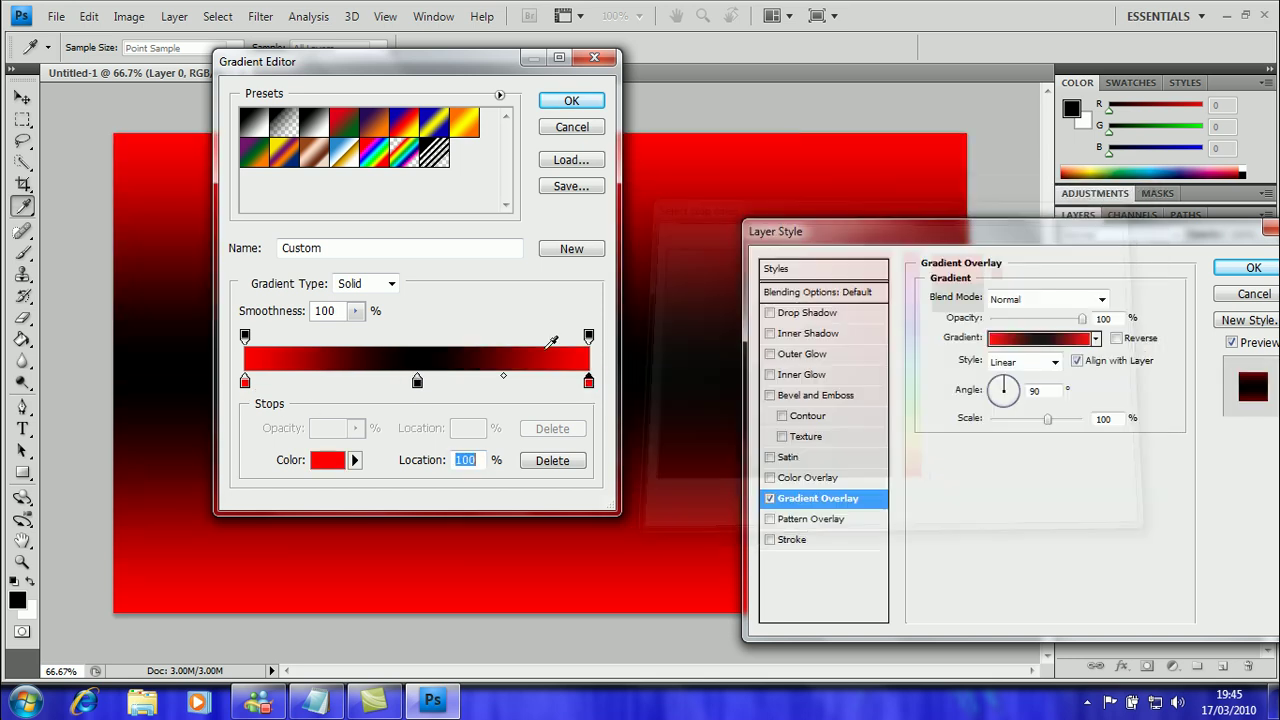
pyautogui.click(417, 384)
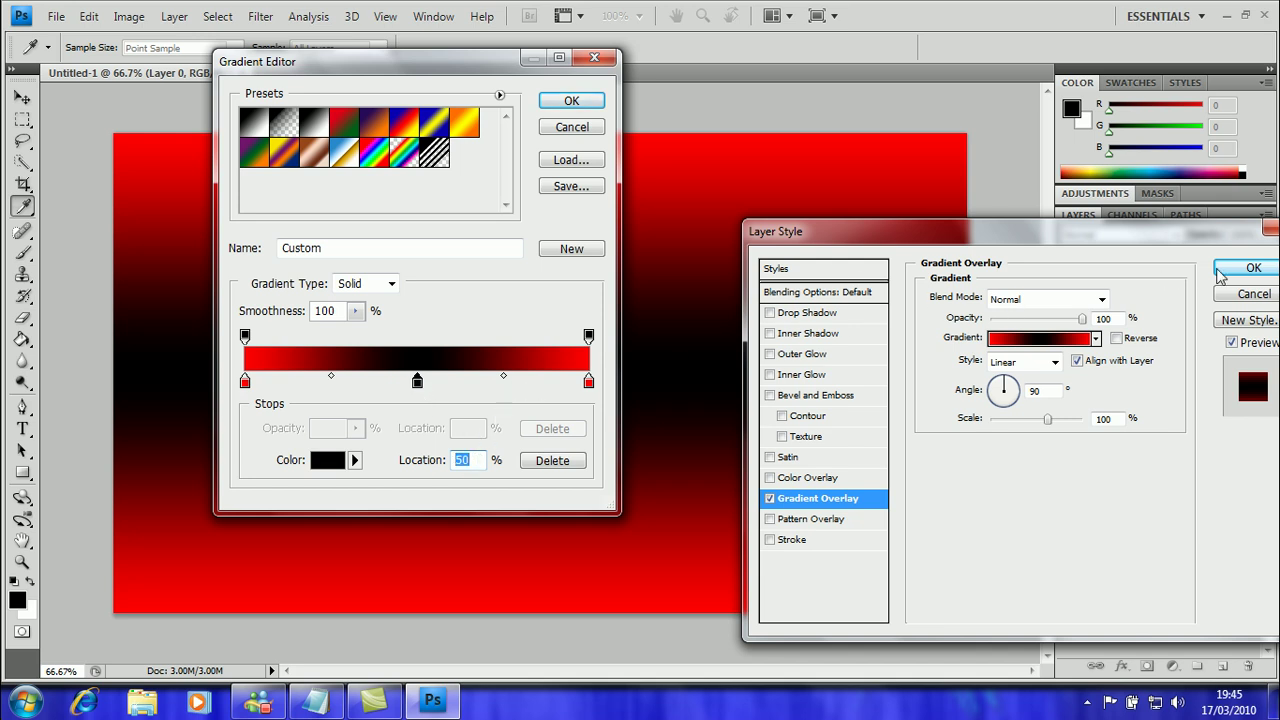
pyautogui.click(566, 100)
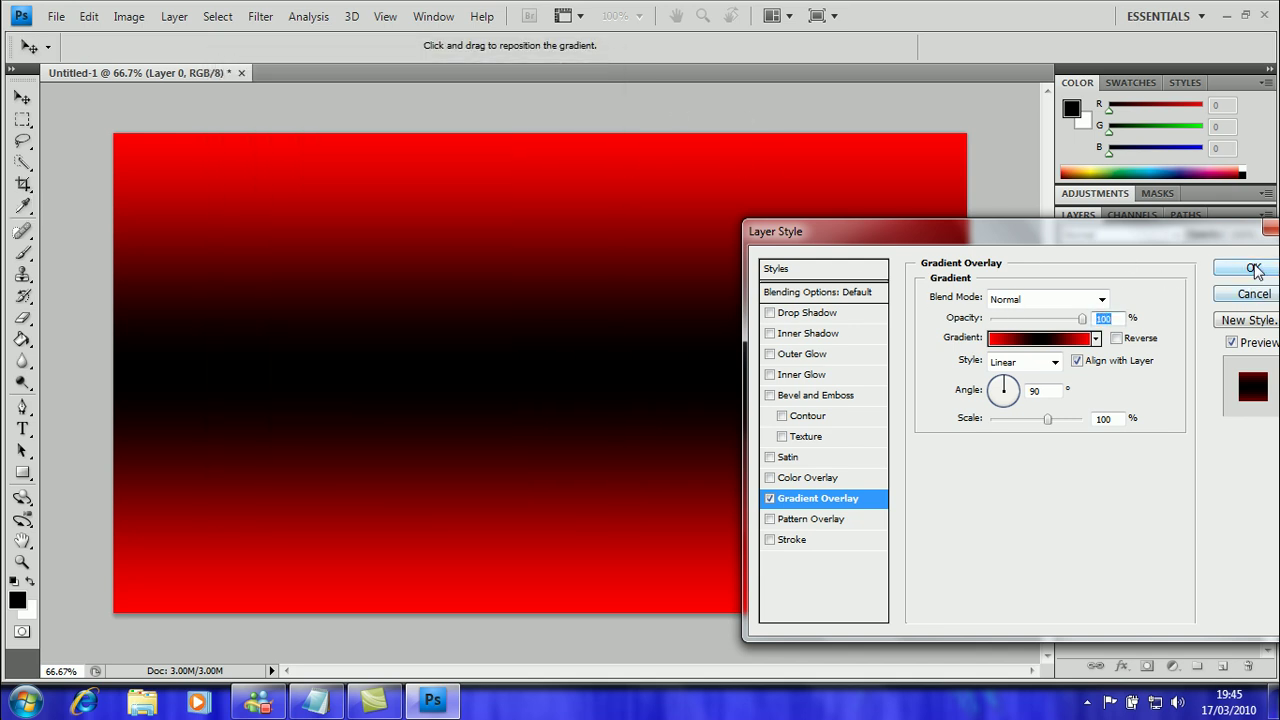
pyautogui.click(1253, 268)
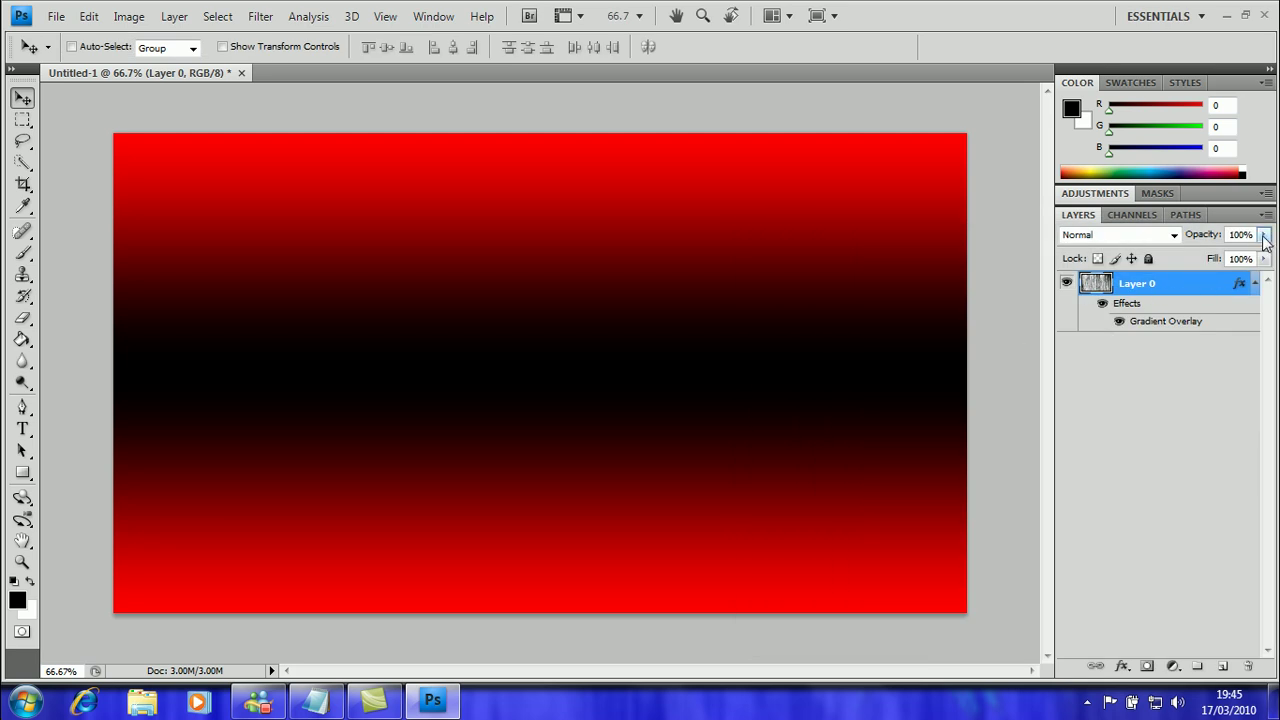
# Lower Layer 0's Gradient Overlay opacity to 74% and collapse its effects list.
pyautogui.rightClick(1146, 283)
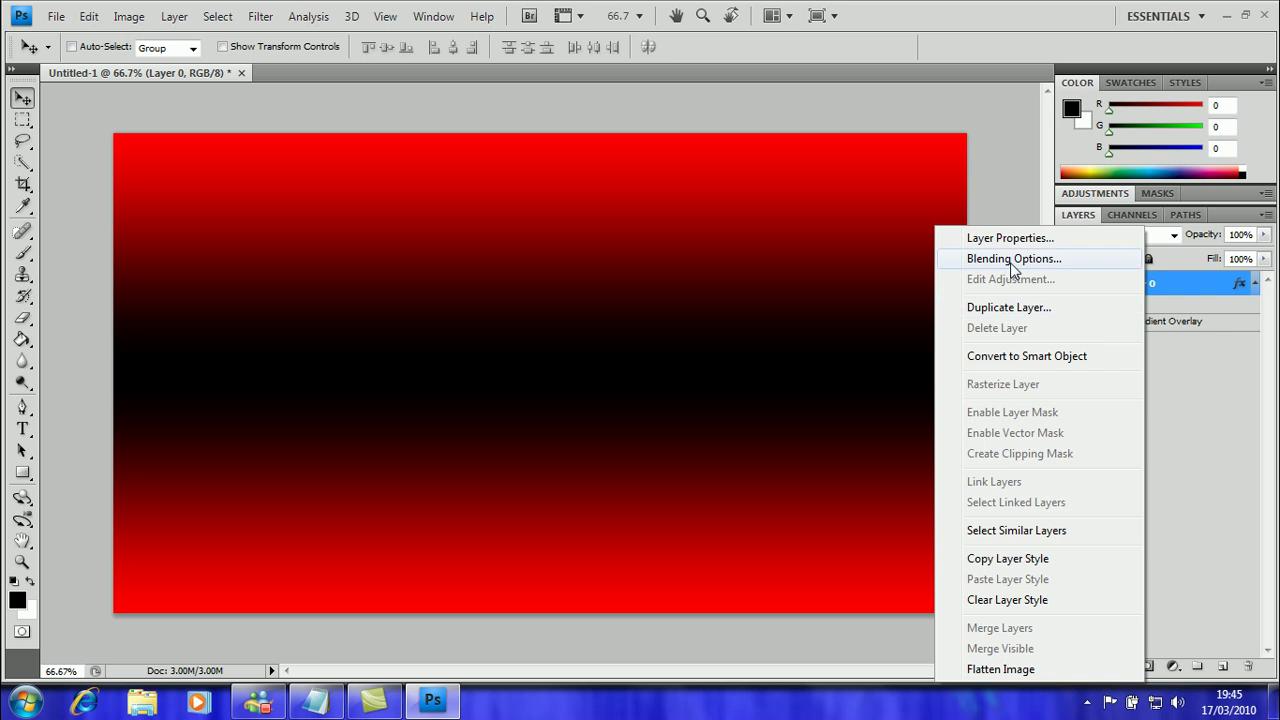
pyautogui.click(1013, 259)
pyautogui.click(815, 498)
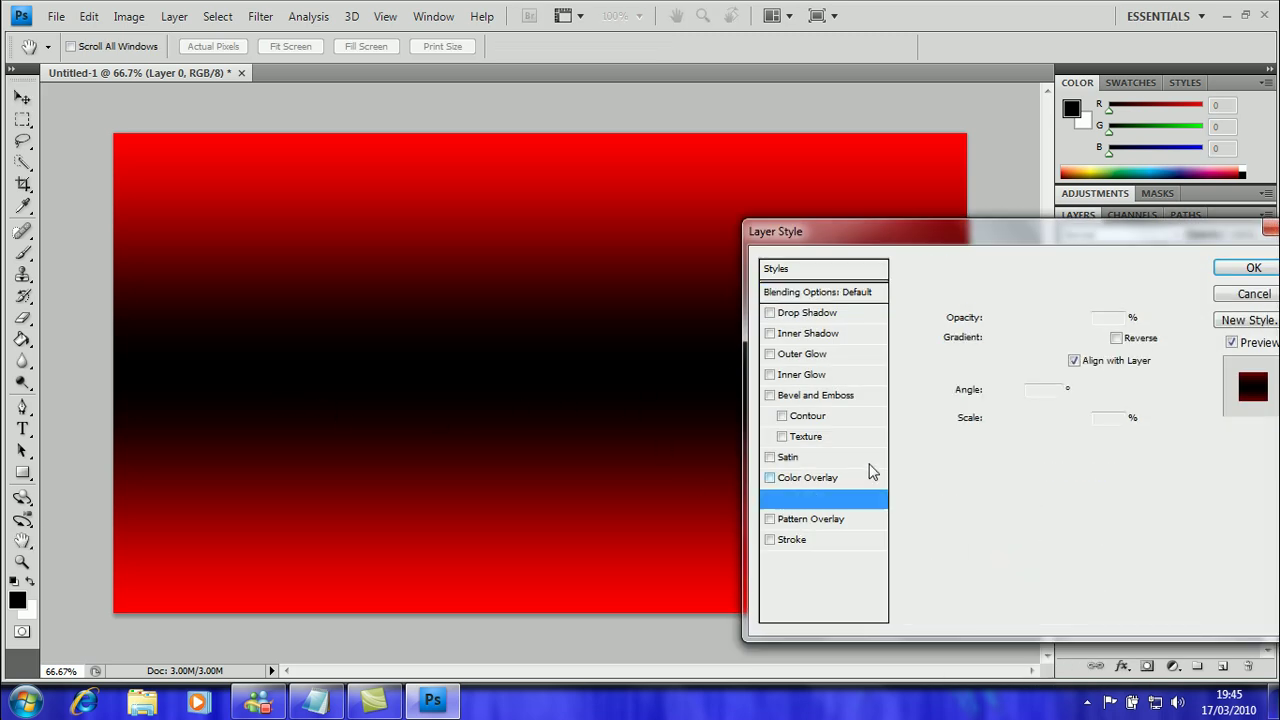
pyautogui.moveTo(1087, 320); pyautogui.dragTo(1080, 322)
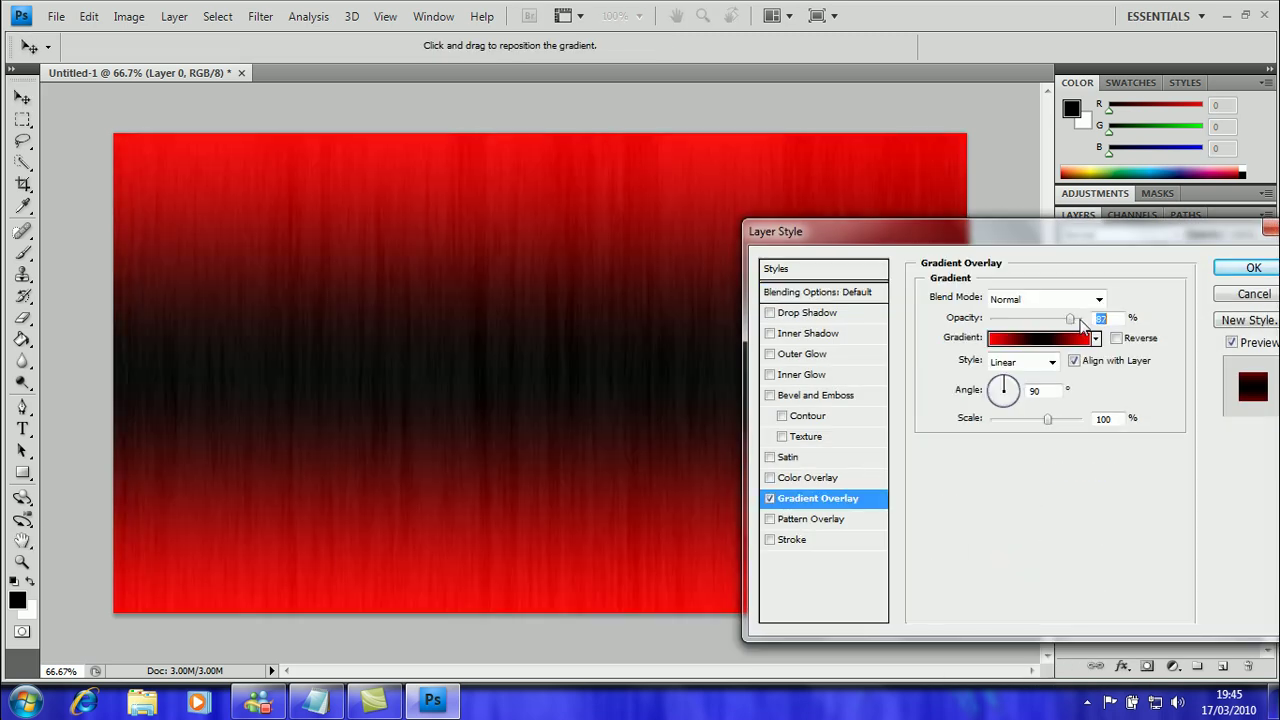
pyautogui.click(1057, 319)
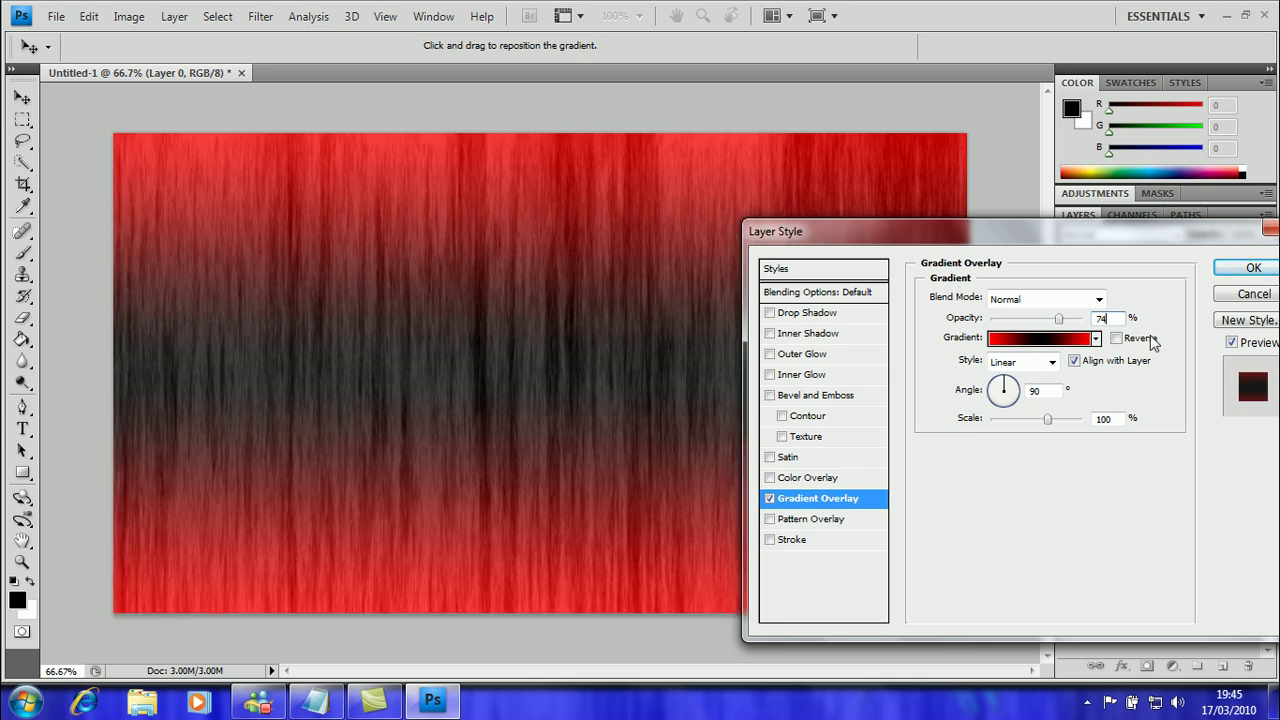
pyautogui.click(1245, 270)
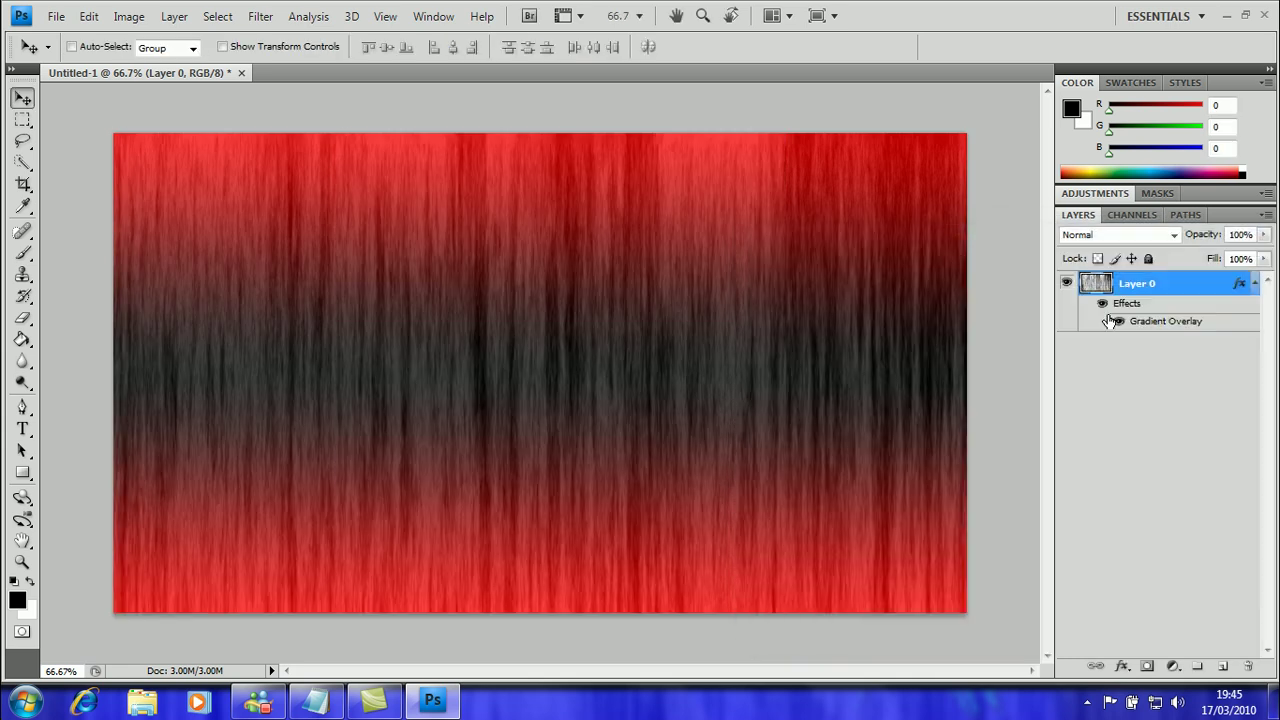
pyautogui.click(1254, 283)
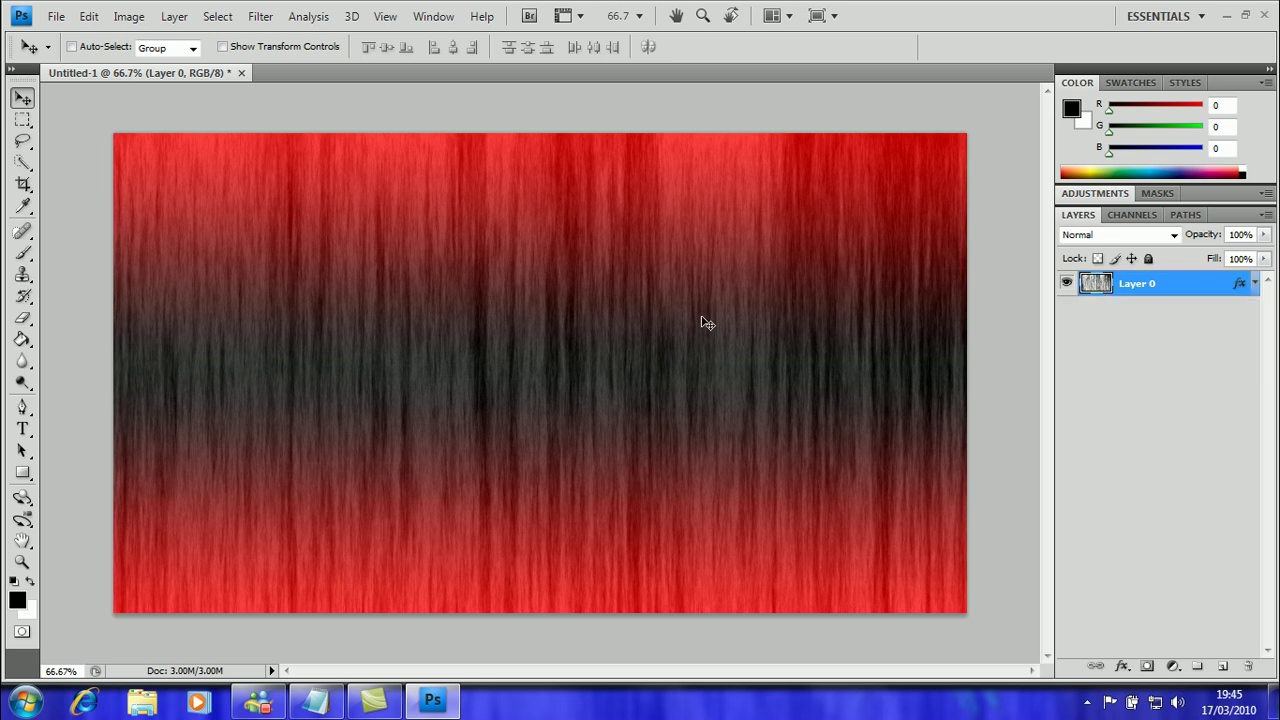
pyautogui.click(23, 429)
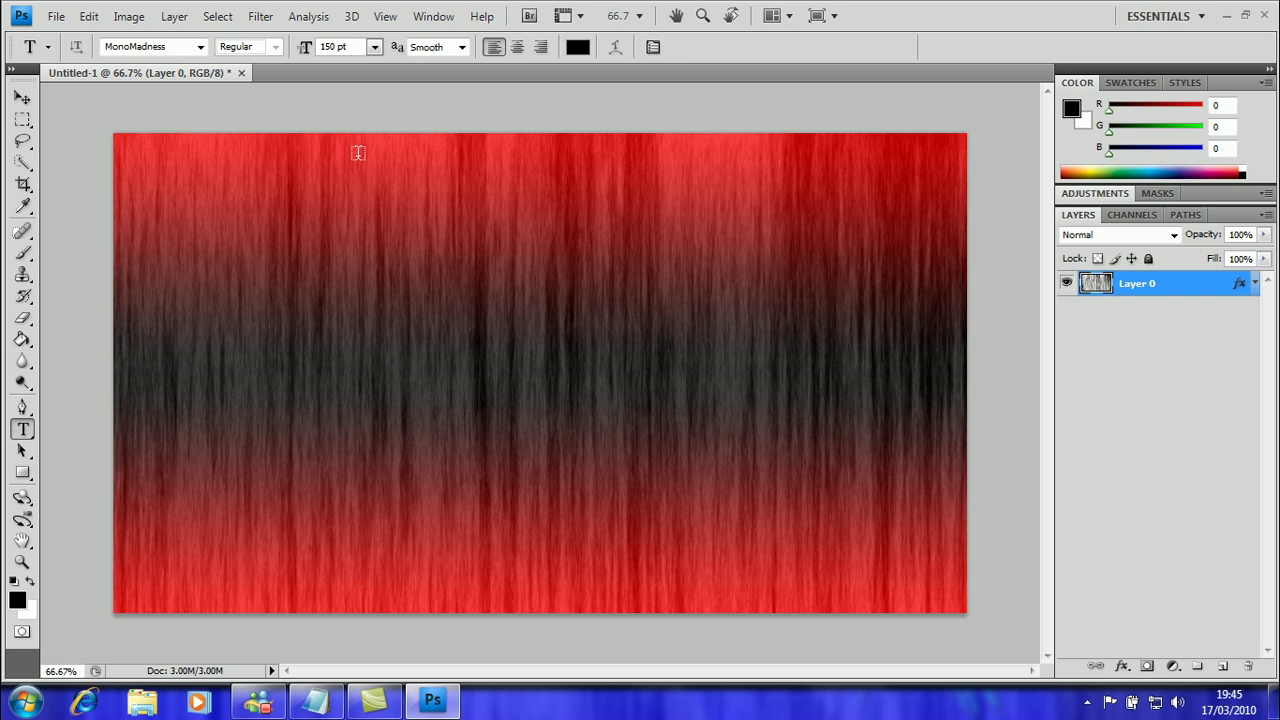
# Start a text layer at the canvas centre with trial text 'Acer'.
pyautogui.click(578, 376)
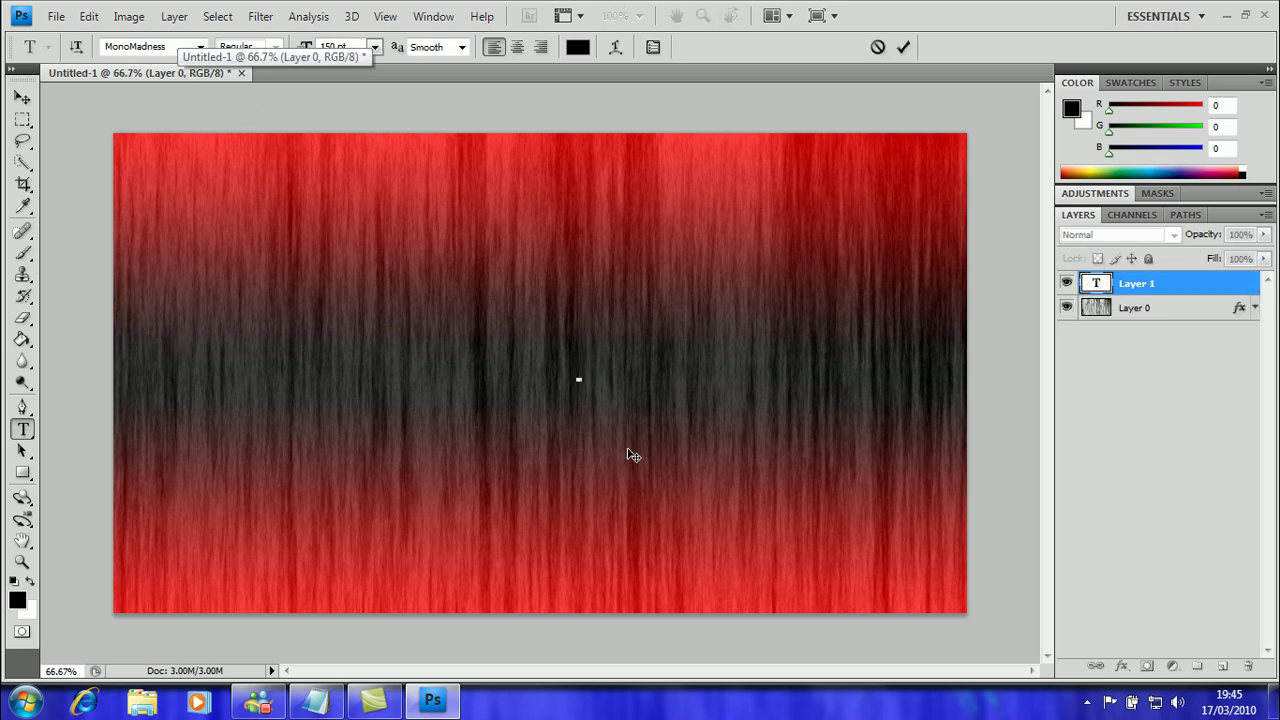
pyautogui.write('A')
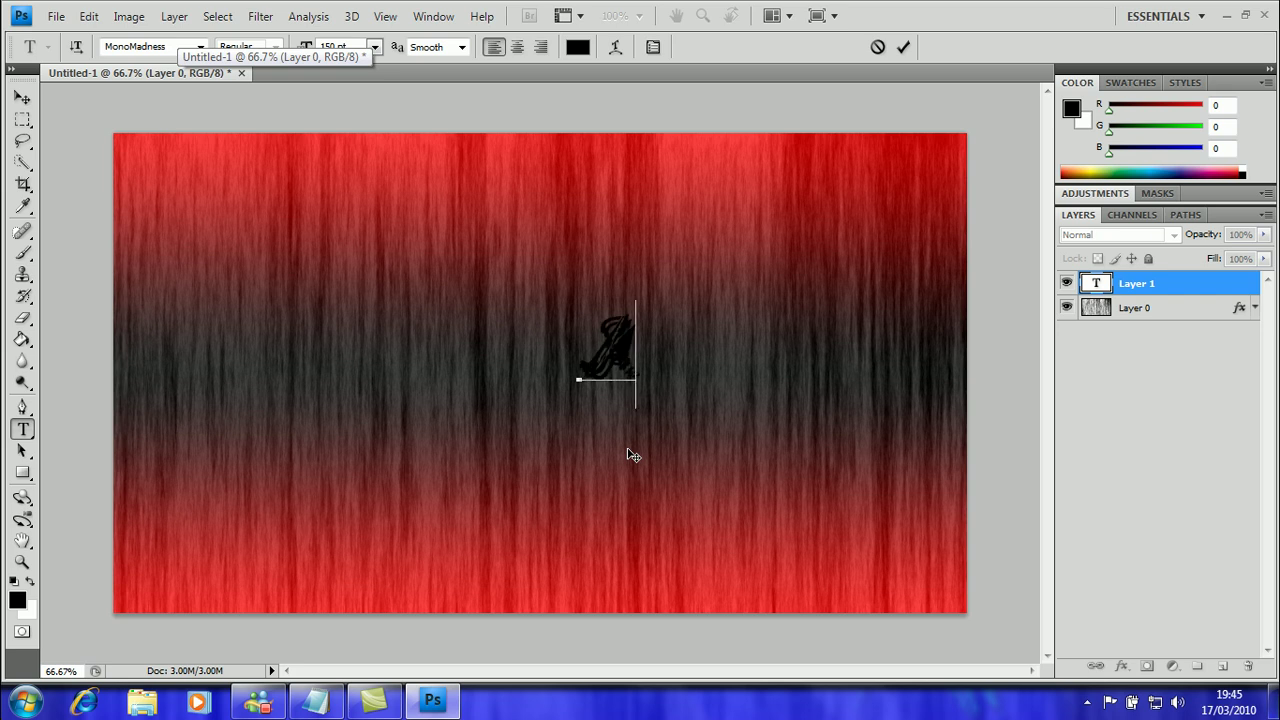
pyautogui.write(' e')
pyautogui.write('er')
pyautogui.hotkey('ctrl', 'a')
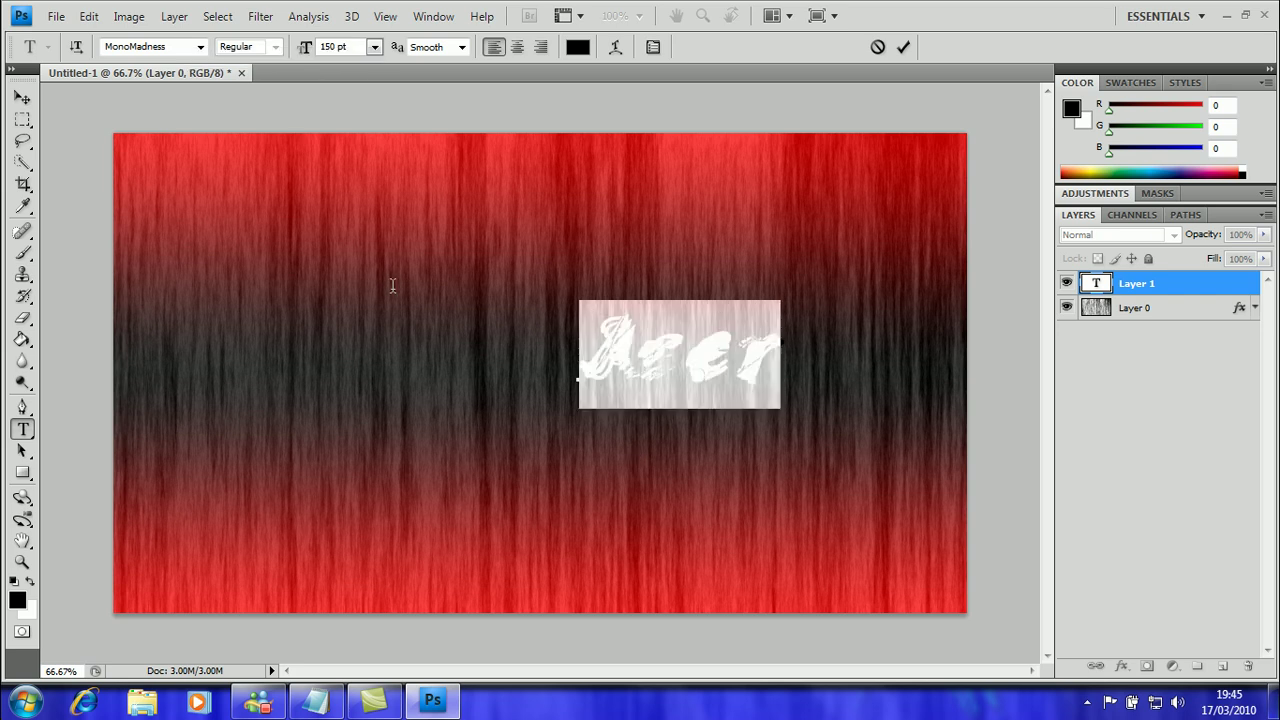
# Browse the font list keeping MonoMadness, then delete the trial text.
pyautogui.click(201, 47)
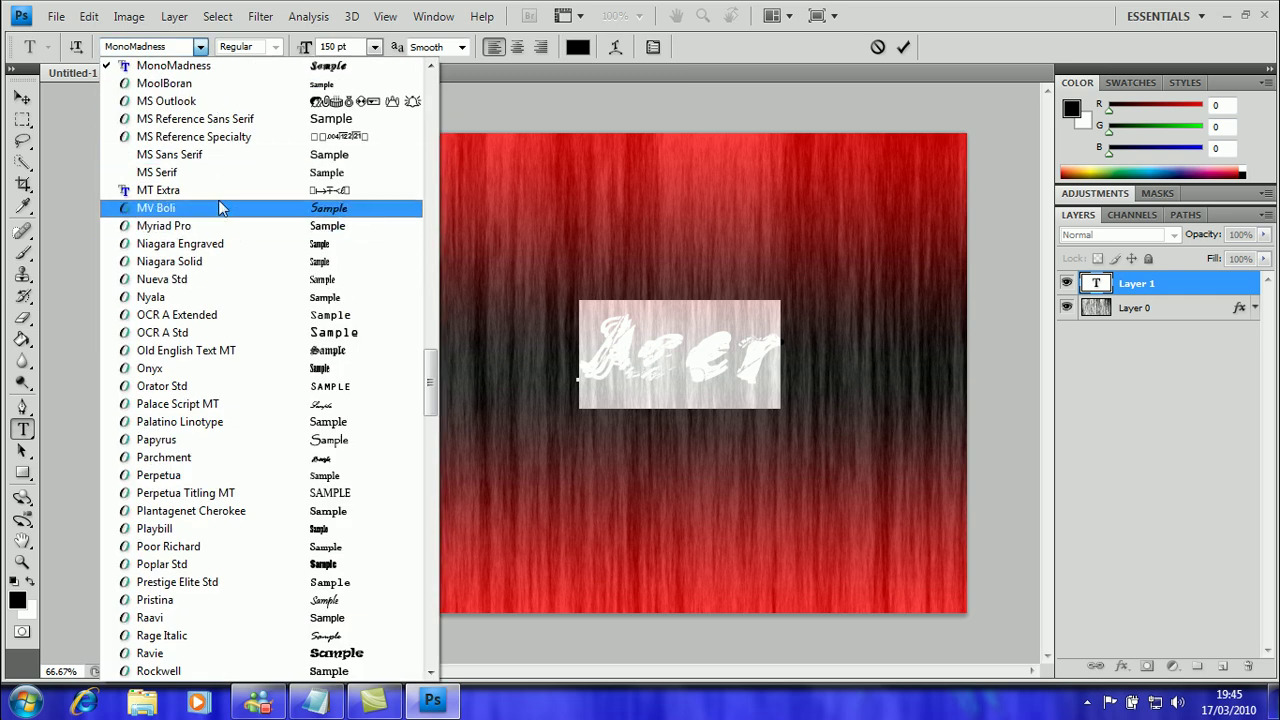
pyautogui.scroll(1, 221, 207)
pyautogui.scroll(3, 221, 207)
pyautogui.scroll(4, 221, 207)
pyautogui.scroll(-2, 221, 207)
pyautogui.scroll(-2, 221, 207)
pyautogui.scroll(-10, 221, 207)
pyautogui.scroll(-1, 221, 207)
pyautogui.scroll(7, 221, 207)
pyautogui.click(645, 392)
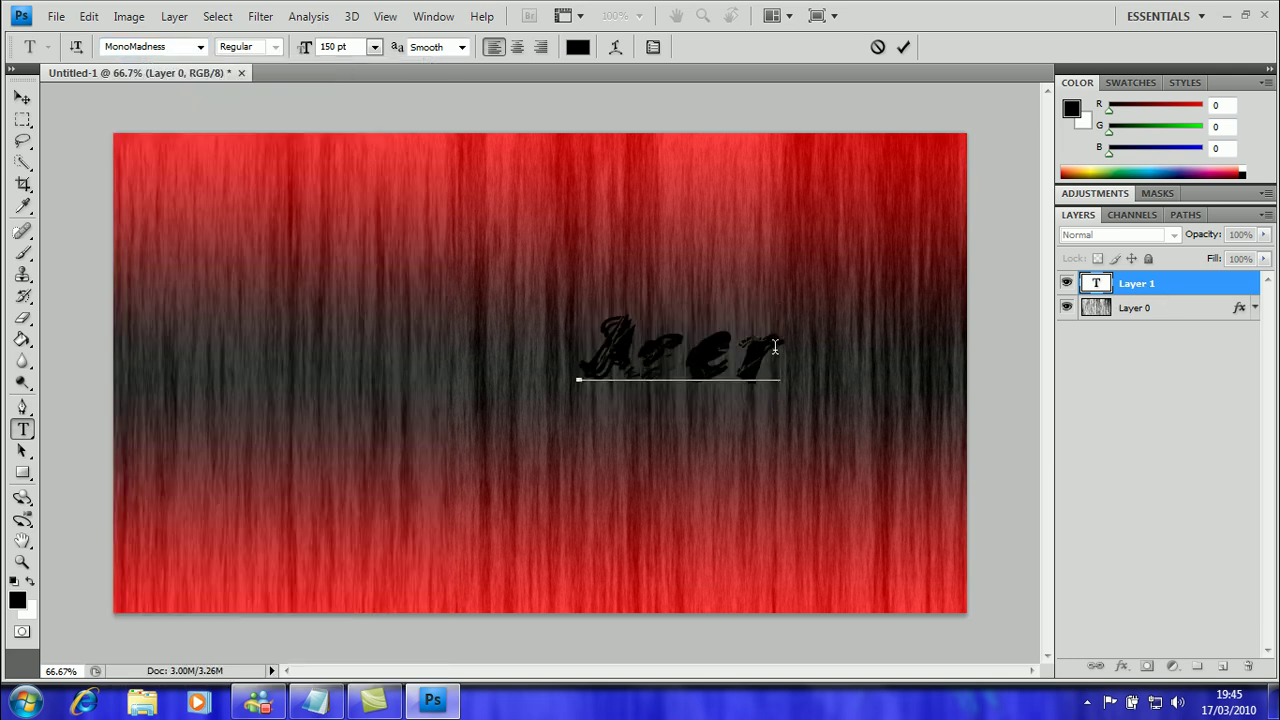
pyautogui.moveTo(772, 350); pyautogui.dragTo(457, 353)
pyautogui.press('BackSpace')
# Type 'NoKill' and commit it as a black MonoMadness text layer.
pyautogui.write('N')
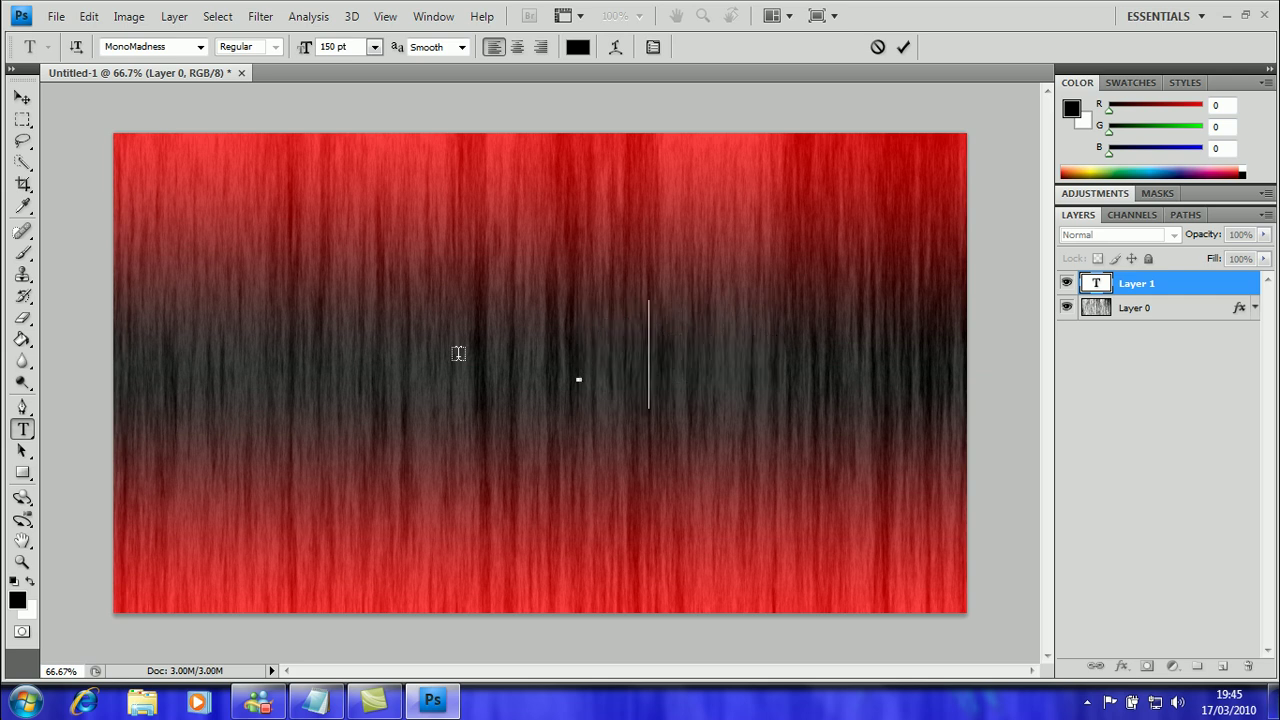
pyautogui.write('o')
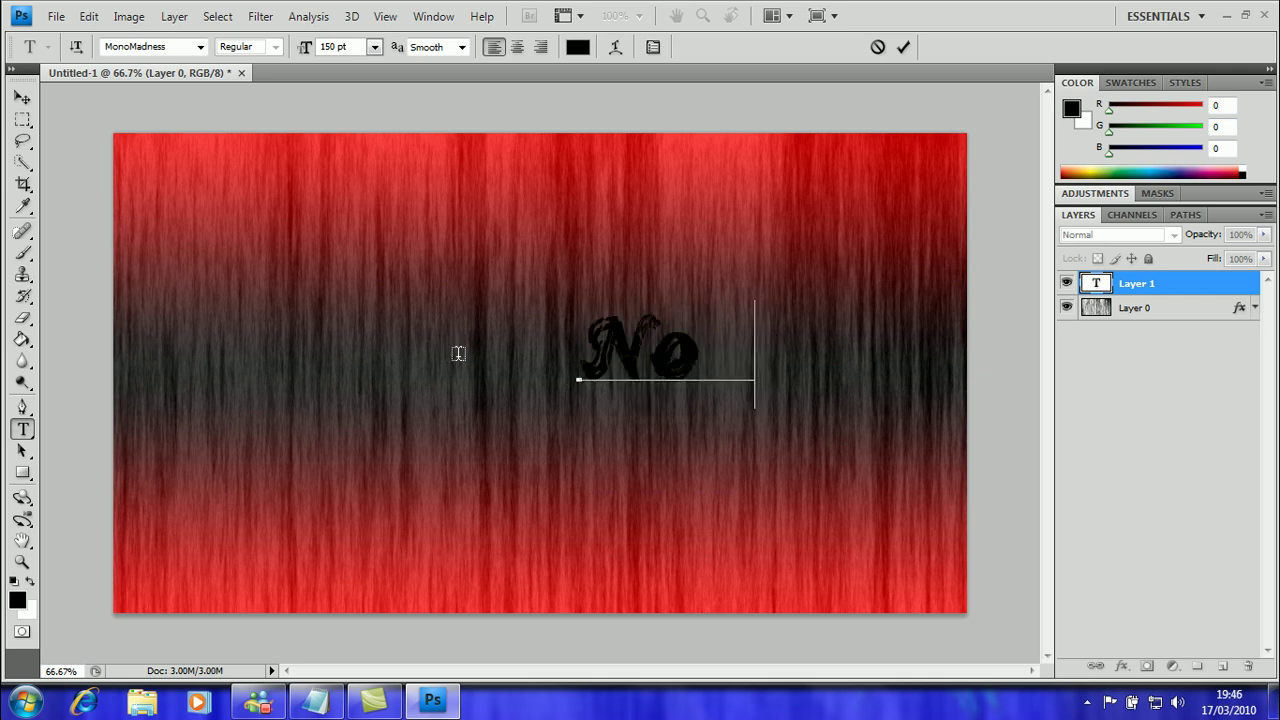
pyautogui.write('ki l')
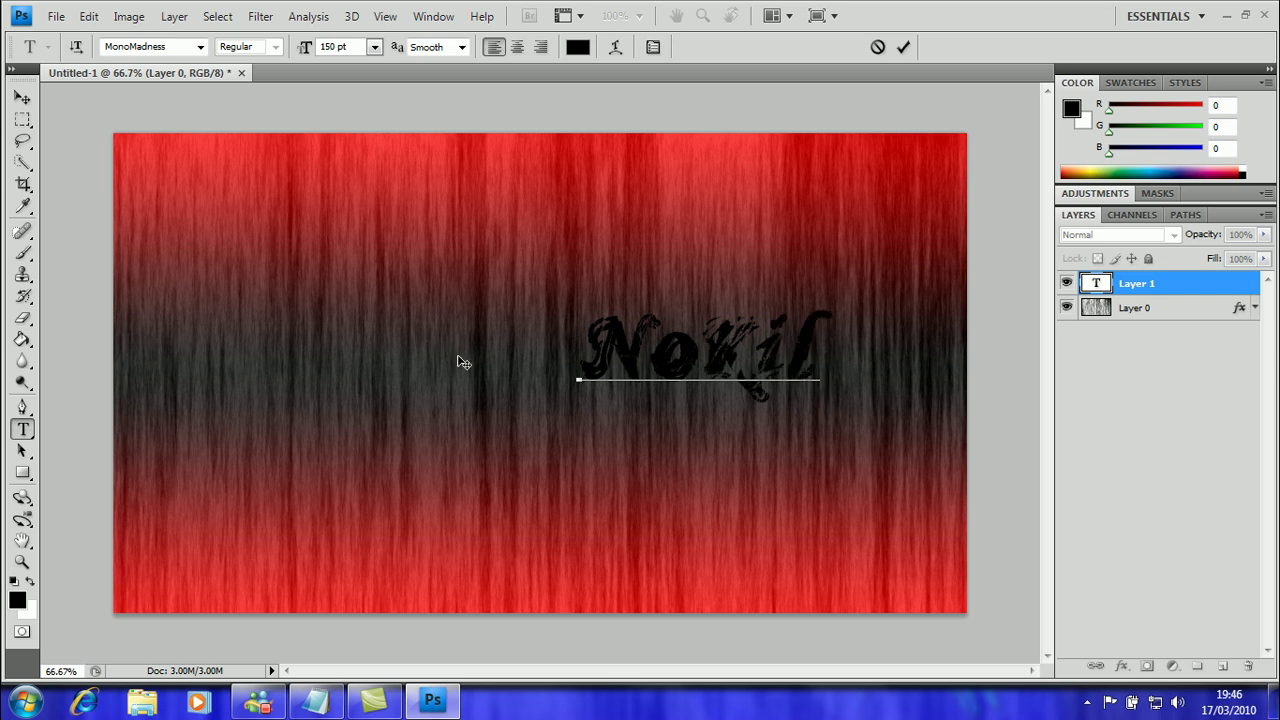
pyautogui.write('l')
pyautogui.click(1148, 293)
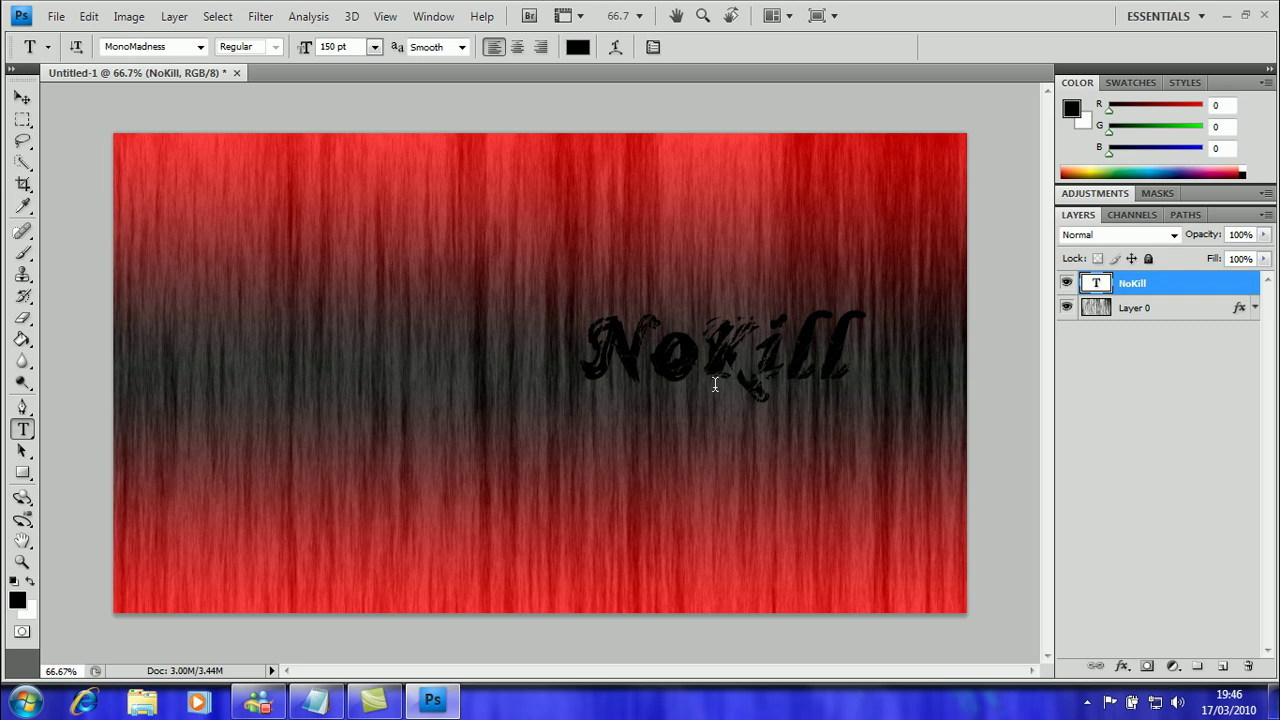
# Align NoKill to the canvas's vertical centre and right edge, then nudge it left inside the canvas.
pyautogui.hotkey('ctrl', 'a')
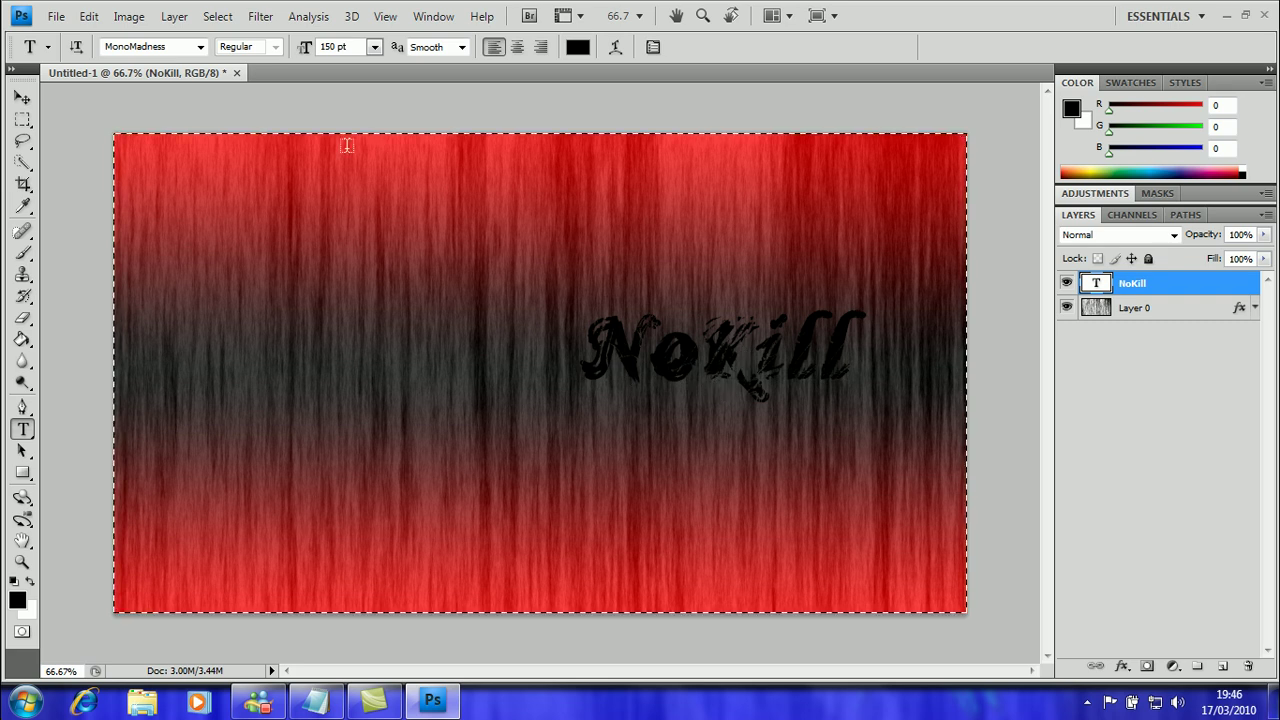
pyautogui.press('v')
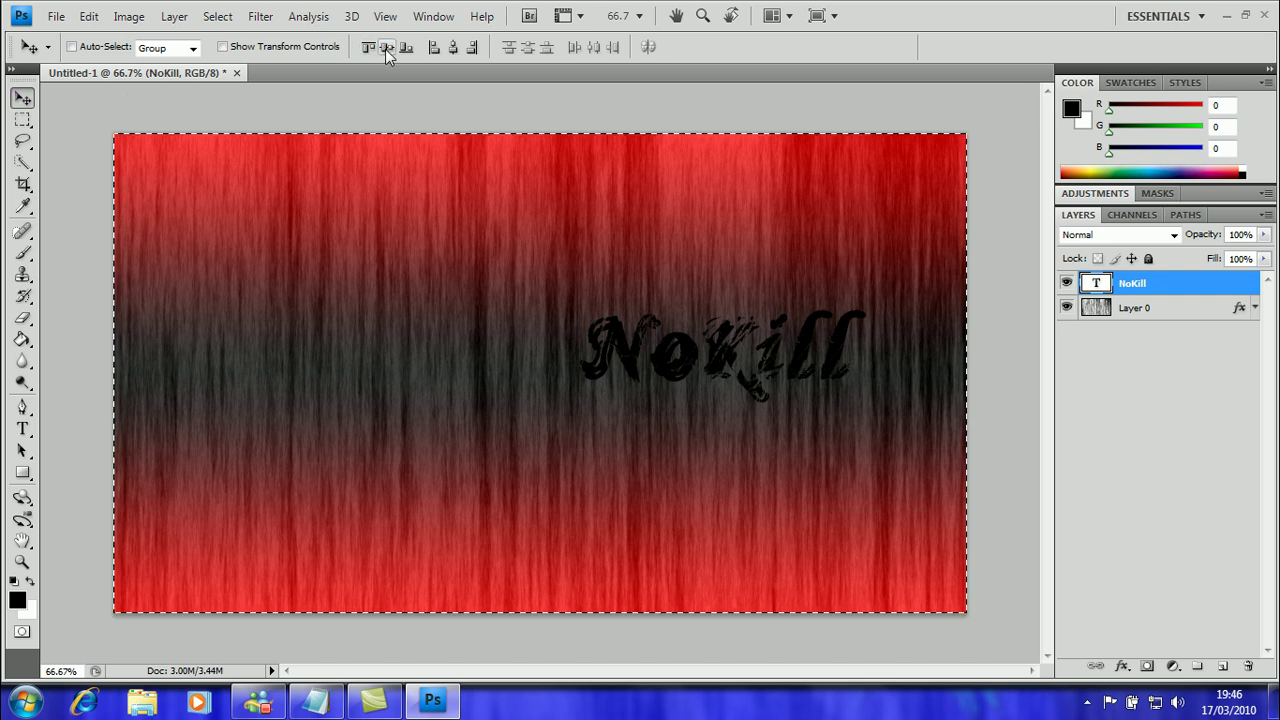
pyautogui.click(386, 47)
pyautogui.click(453, 47)
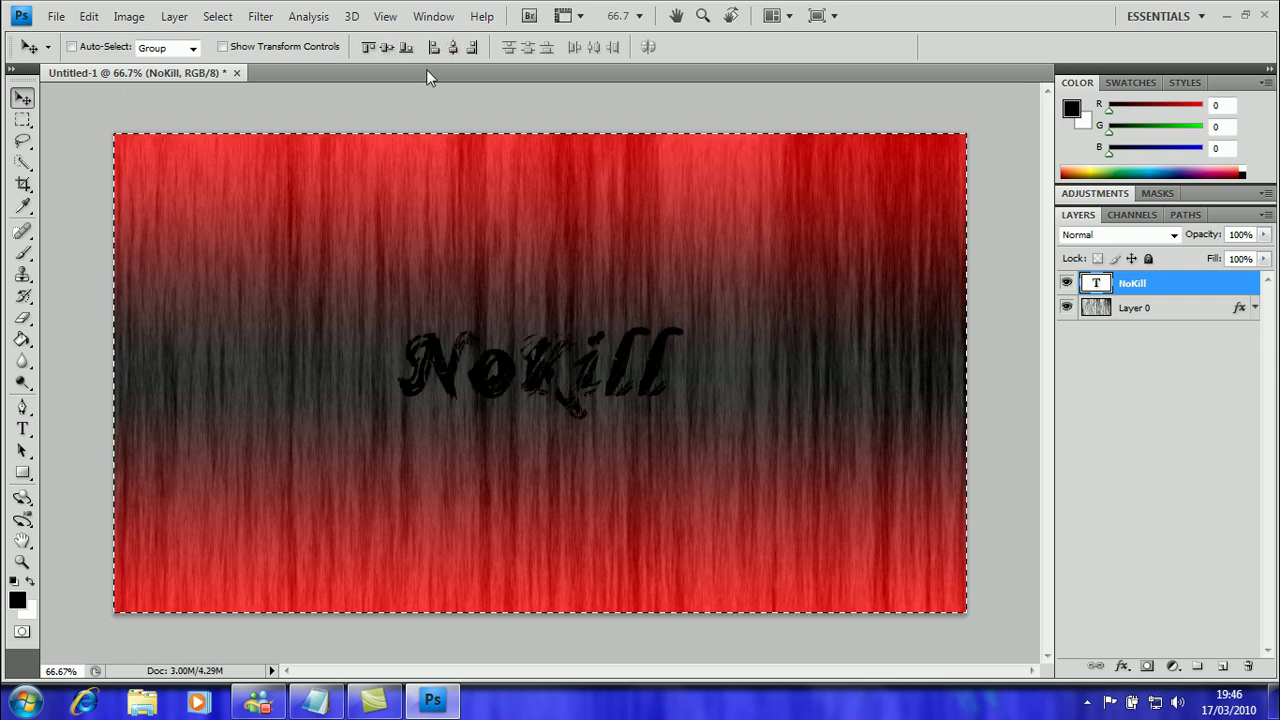
pyautogui.click(473, 47)
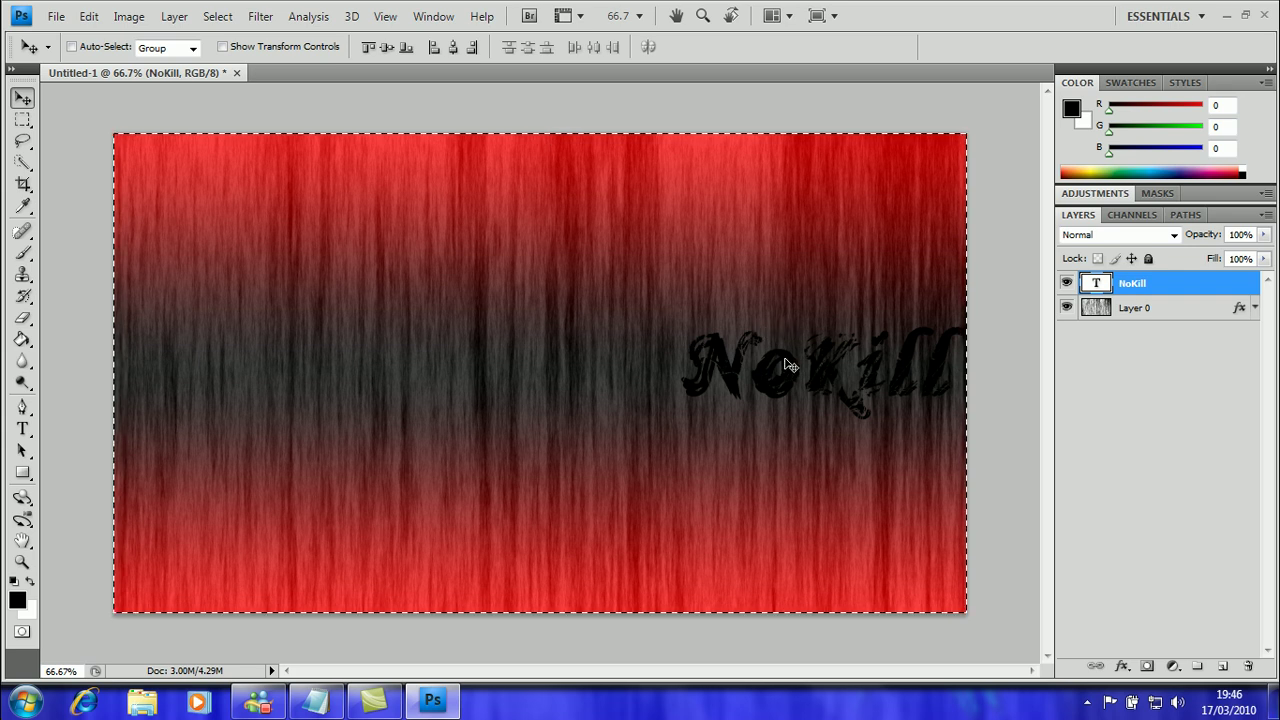
pyautogui.hotkey('shift', 'Left')
pyautogui.hotkey('shift', 'Left')
pyautogui.hotkey('shift', 'Left')
pyautogui.hotkey('shift', 'Left')
pyautogui.hotkey('shift', 'Left')
pyautogui.hotkey('shift', 'Left')
pyautogui.hotkey('shift', 'Left')
pyautogui.hotkey('shift', 'Left')
pyautogui.hotkey('shift', 'Left')
pyautogui.press('Left')
pyautogui.press('Left')
pyautogui.press('Left')
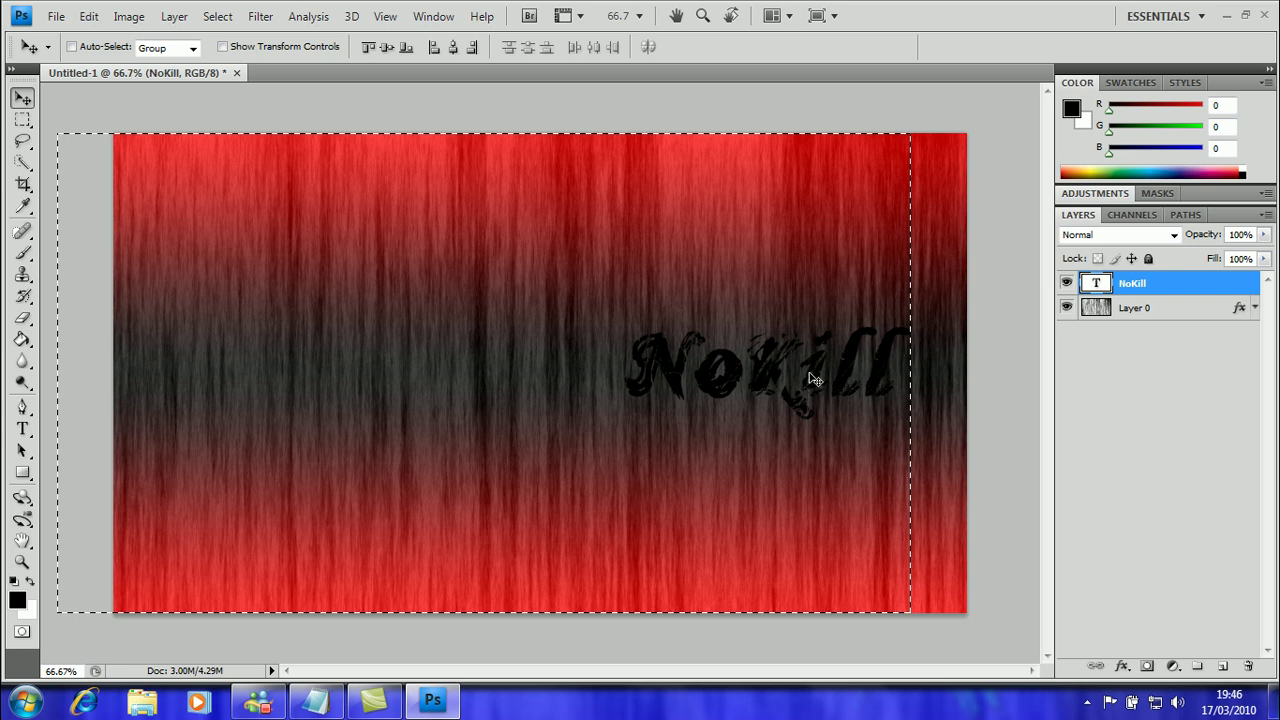
pyautogui.hotkey('shift', 'Left')
pyautogui.hotkey('shift', 'Left')
pyautogui.press('Right')
pyautogui.press('Right')
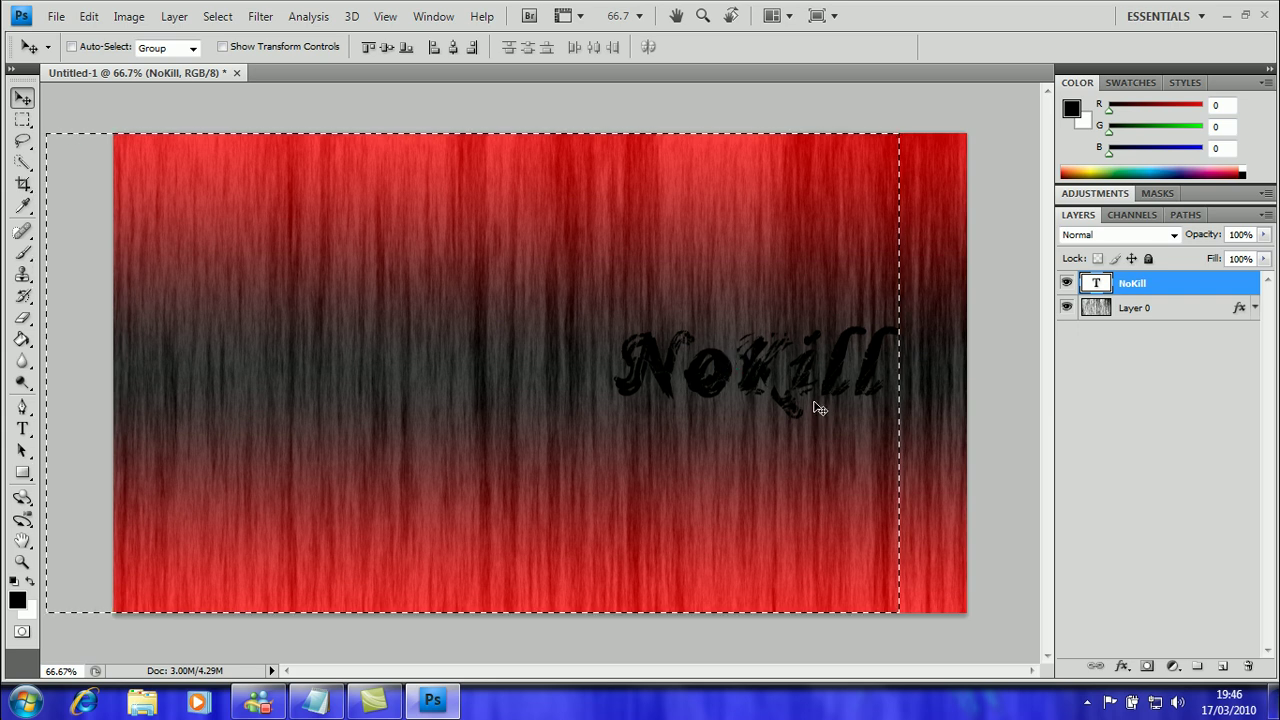
pyautogui.hotkey('ctrl', 'd')
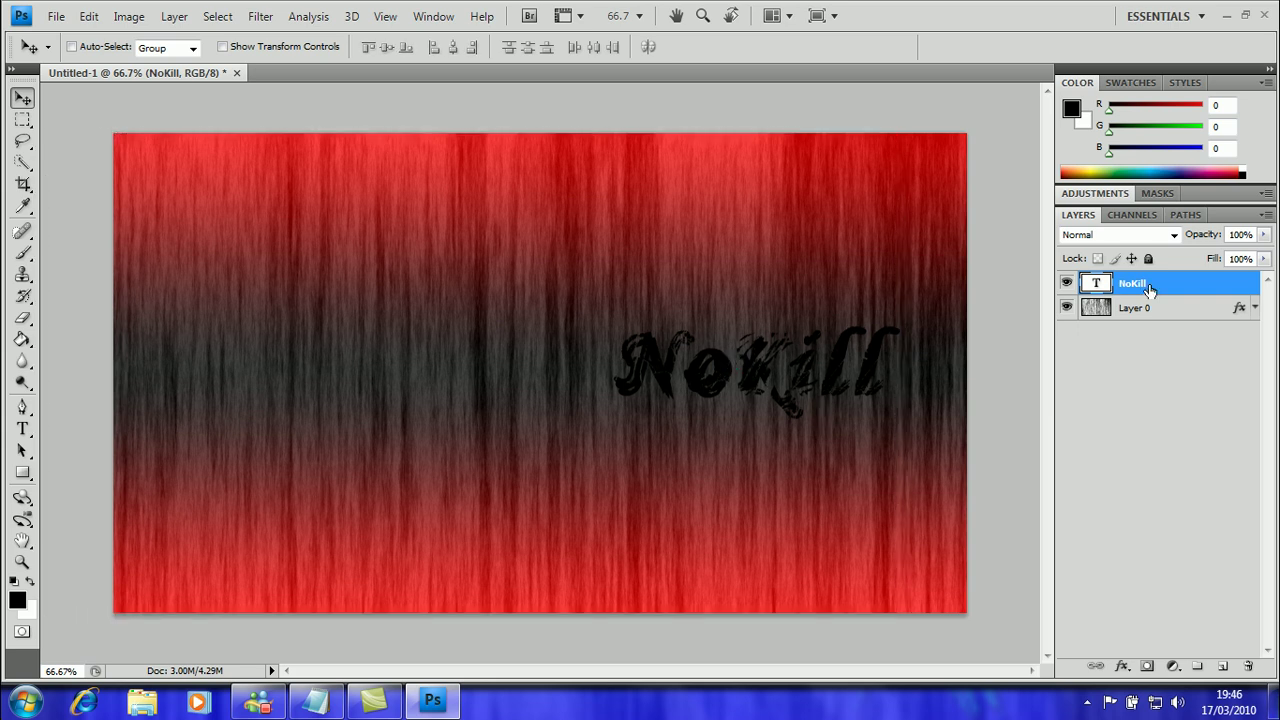
# Duplicate NoKill, flip the copy vertically below the original, and nudge it up.
pyautogui.hotkey('ctrl', 'j')
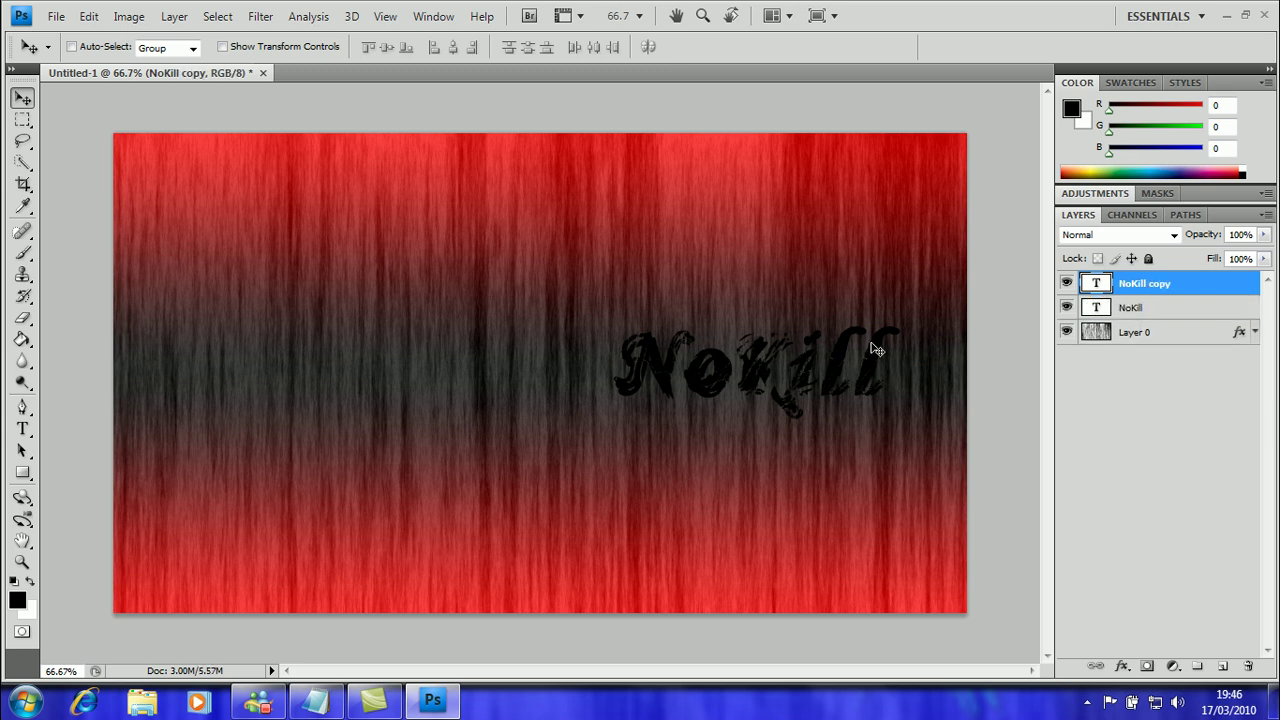
pyautogui.hotkey('ctrl', 't')
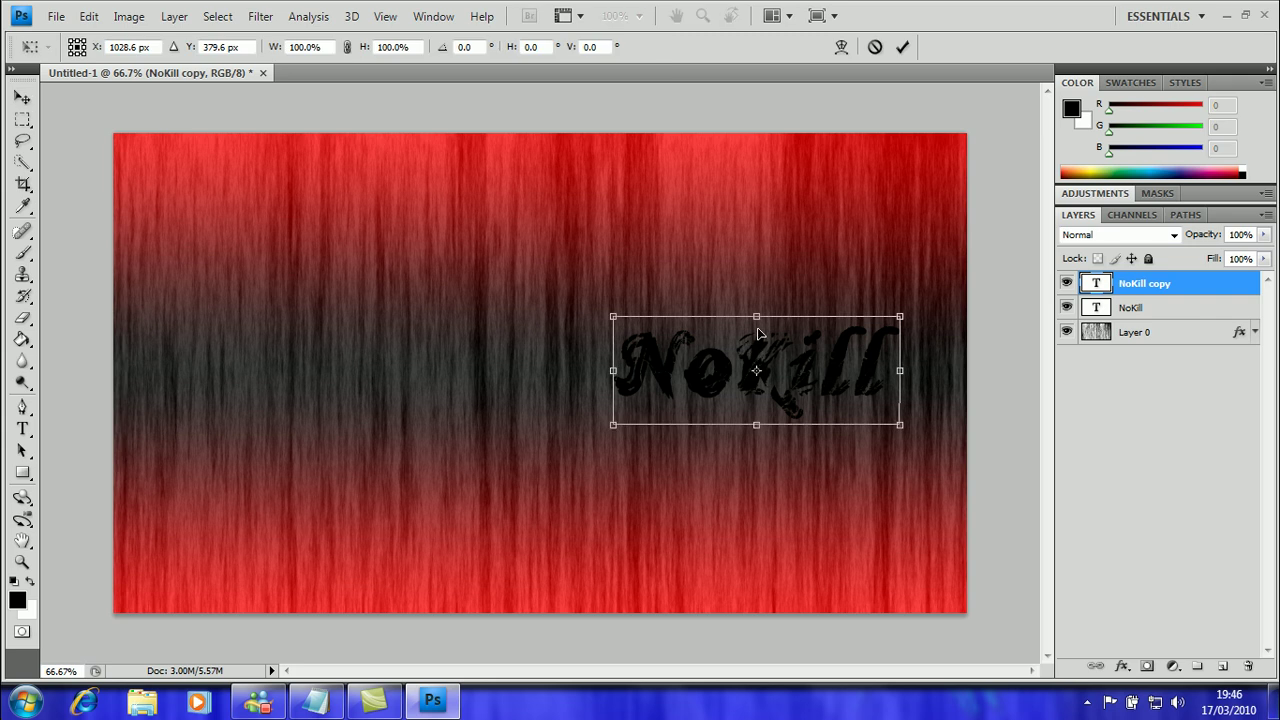
pyautogui.moveTo(758, 325); pyautogui.dragTo(760, 503)
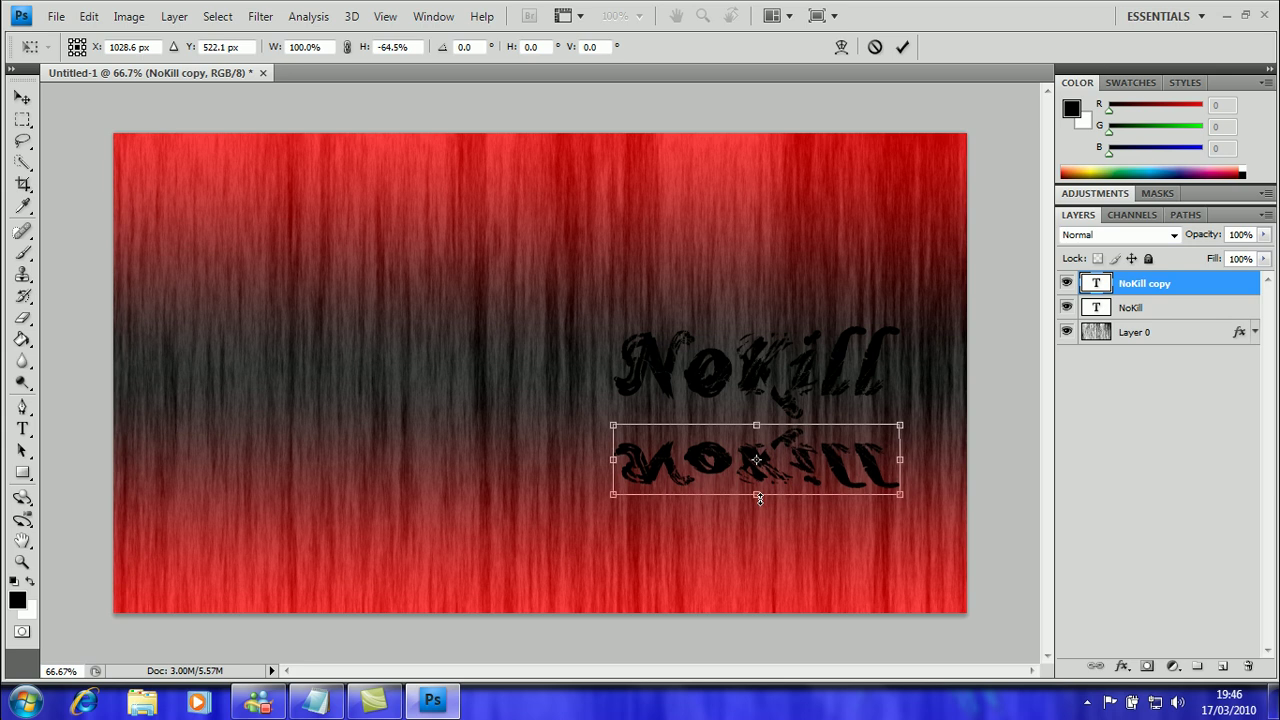
pyautogui.press('Return')
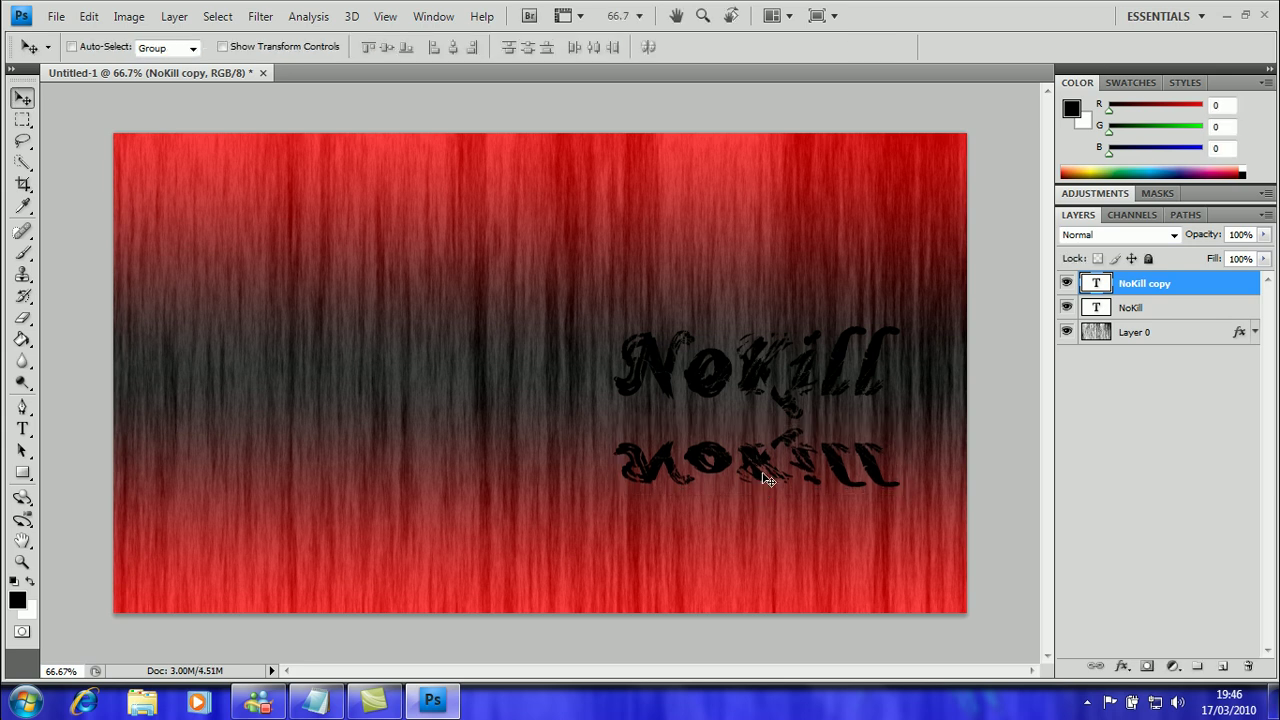
pyautogui.moveTo(766, 479); pyautogui.dragTo(762, 462)
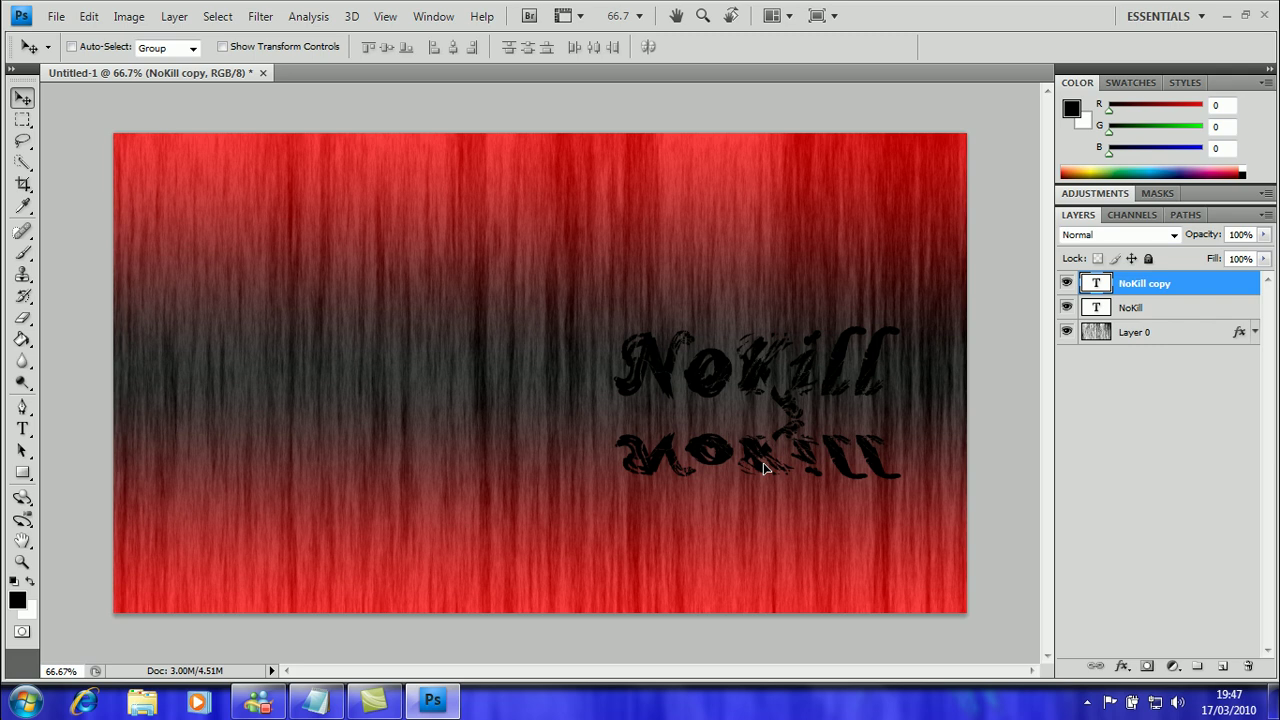
# Draw a trial rectangular marquee around the reflection, then deselect it.
pyautogui.click(22, 119)
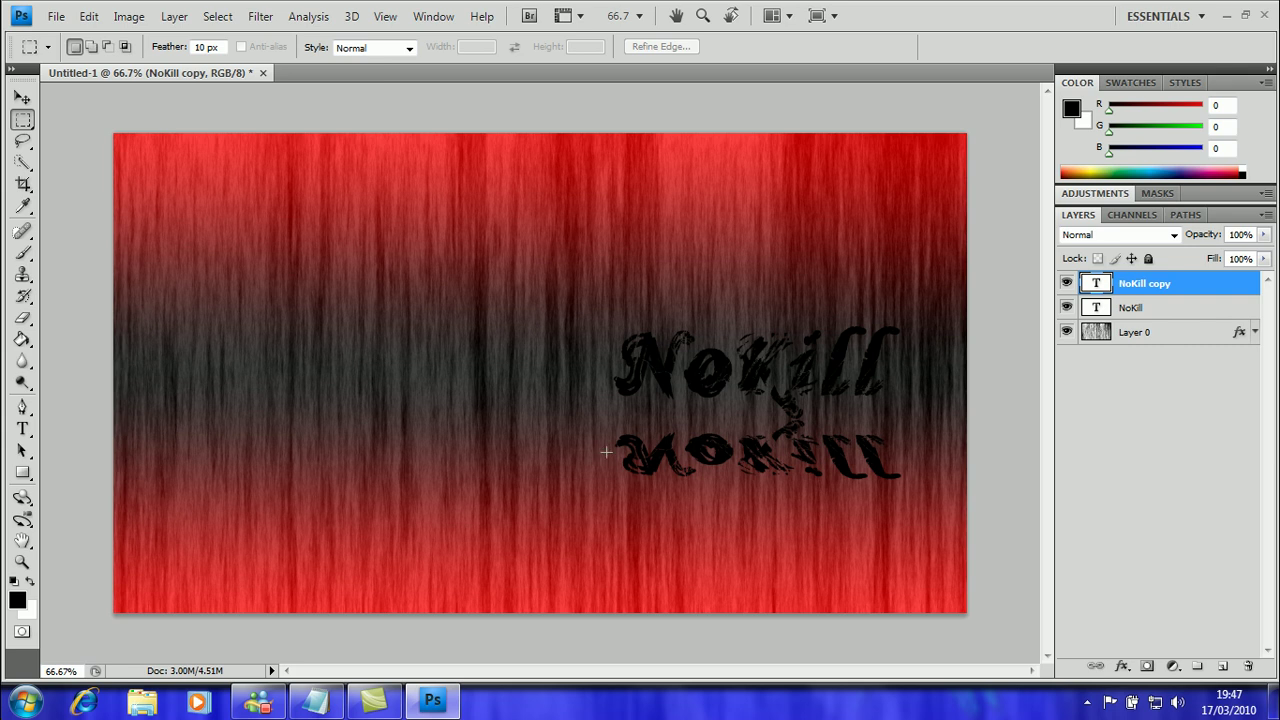
pyautogui.moveTo(772, 491); pyautogui.dragTo(906, 515)
pyautogui.rightClick(755, 464)
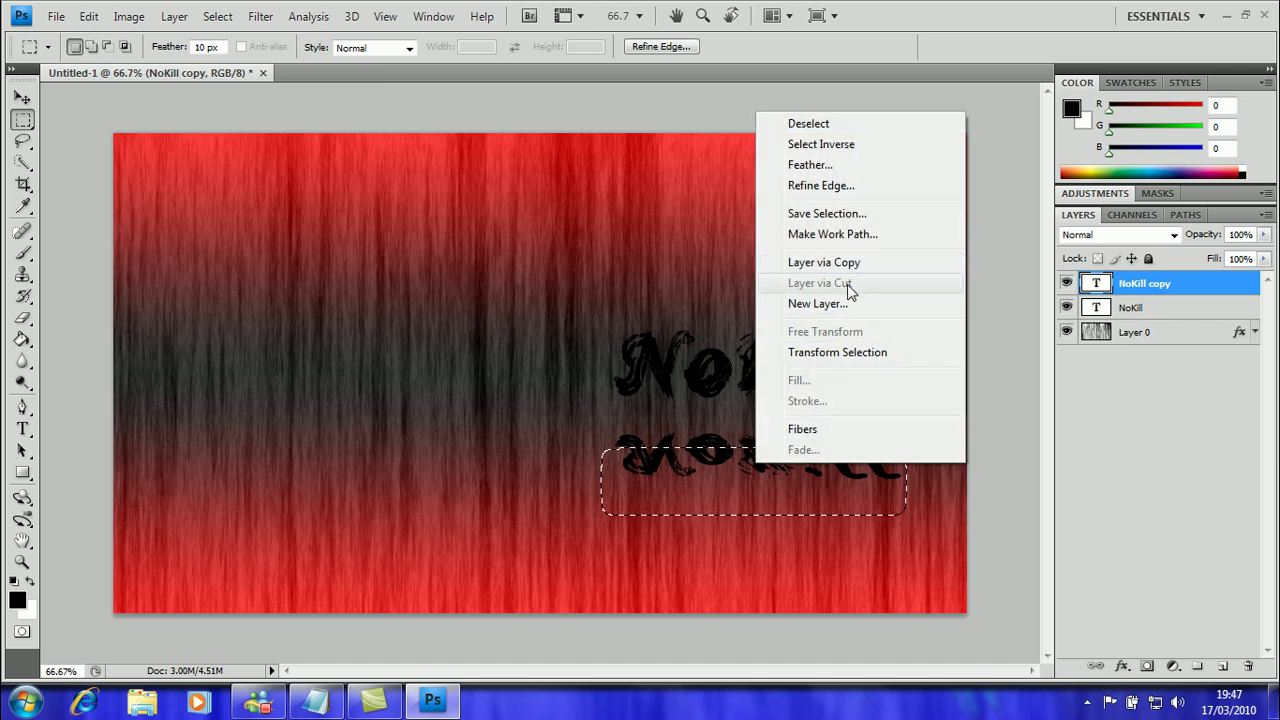
pyautogui.click(1165, 281)
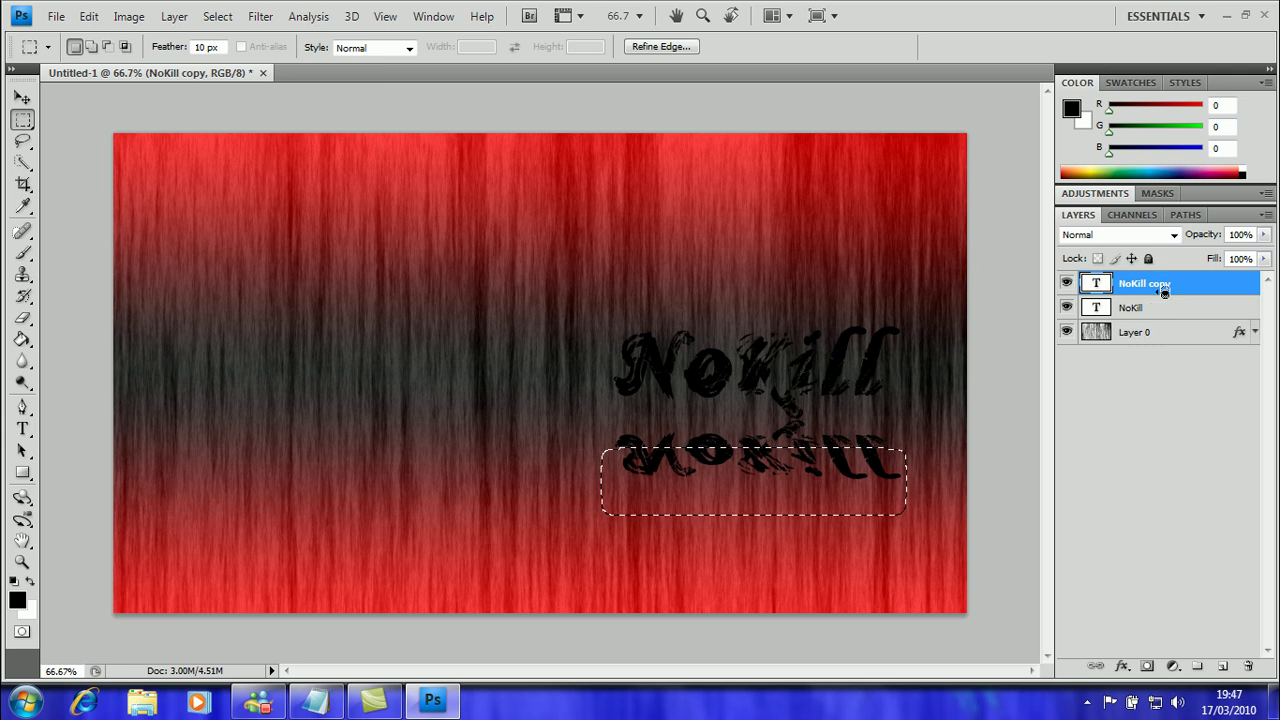
pyautogui.hotkey('ctrl', 'd')
# Rasterize NoKill copy, cut its lower part to a new layer, and delete that layer.
pyautogui.rightClick(1156, 291)
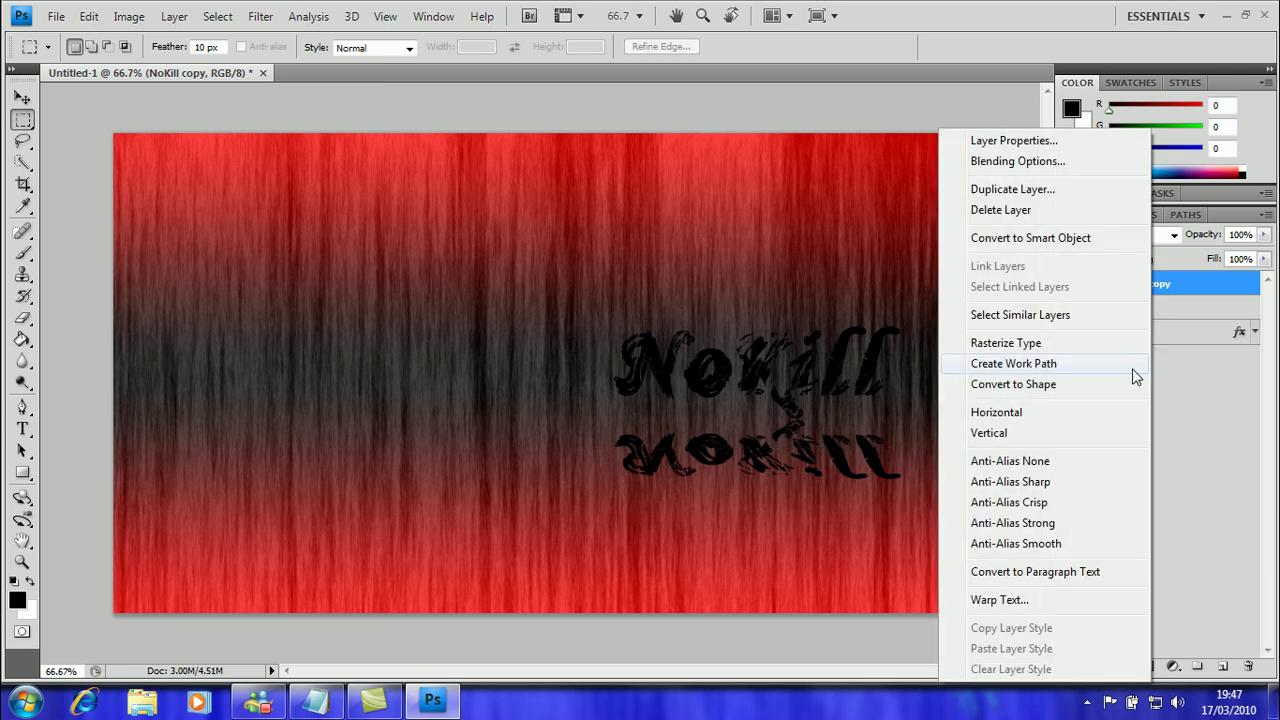
pyautogui.click(1026, 342)
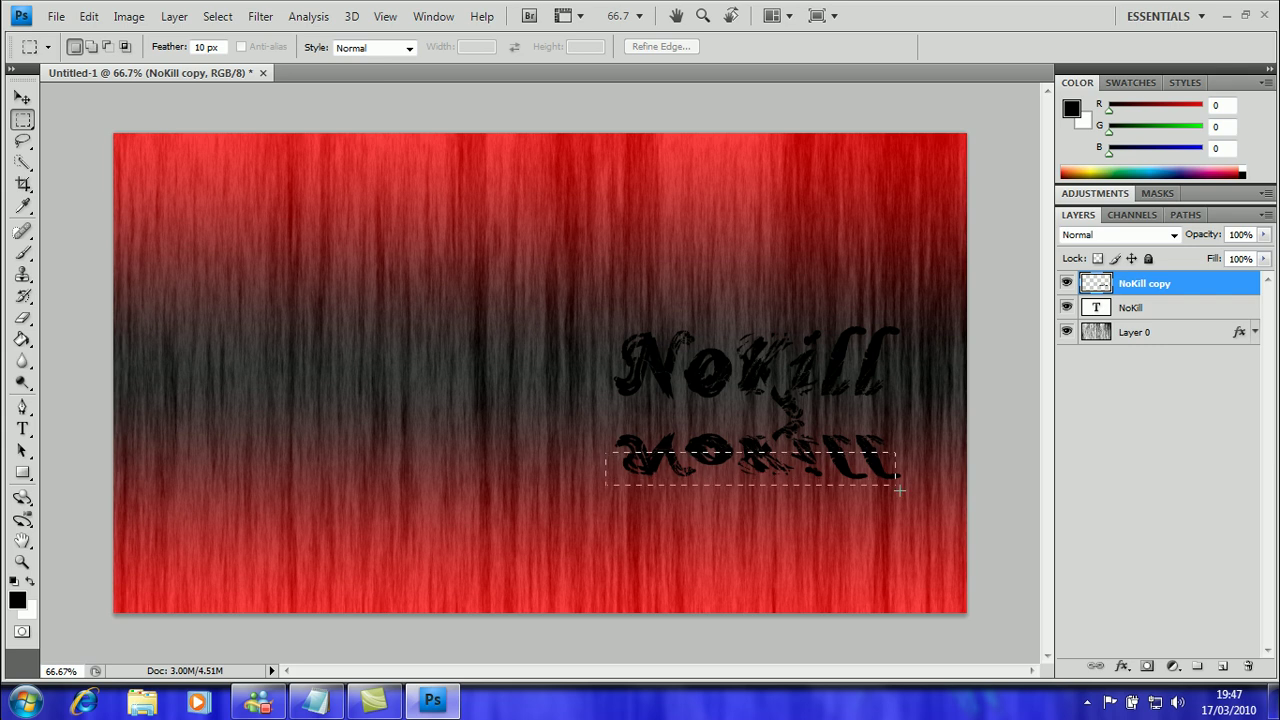
pyautogui.moveTo(716, 458); pyautogui.dragTo(910, 500)
pyautogui.rightClick(862, 494)
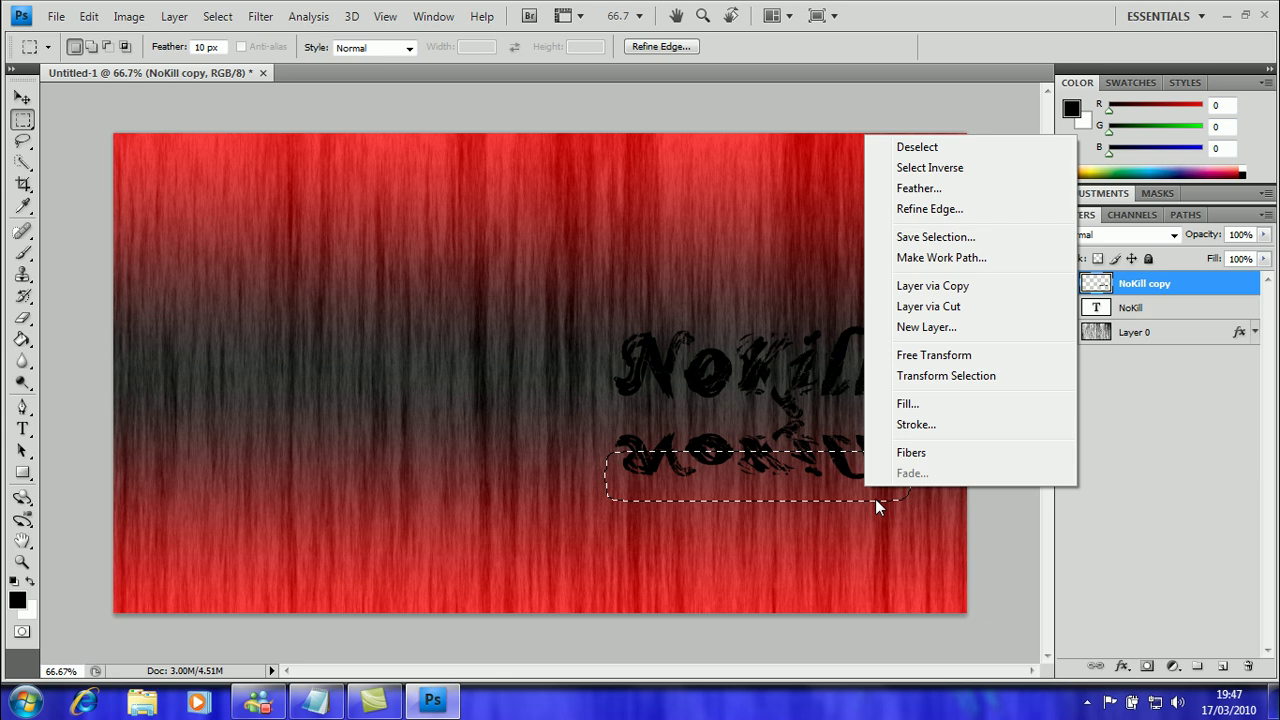
pyautogui.click(930, 307)
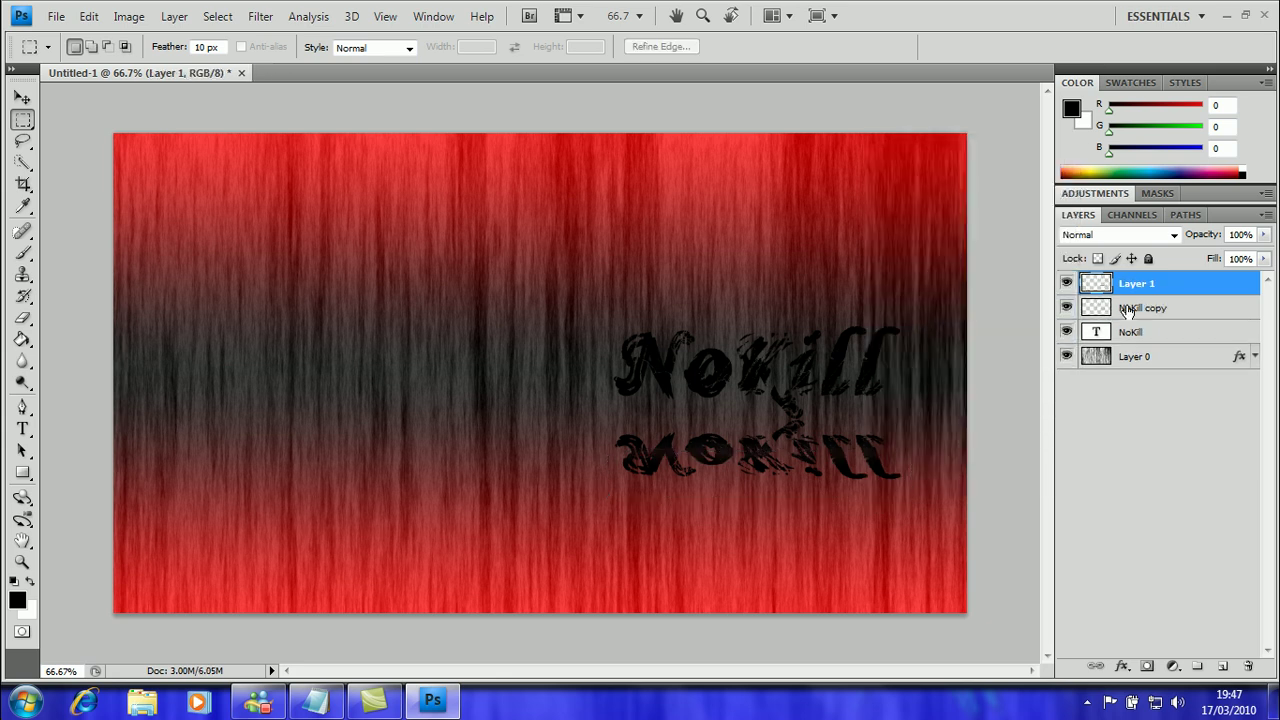
pyautogui.press('Delete')
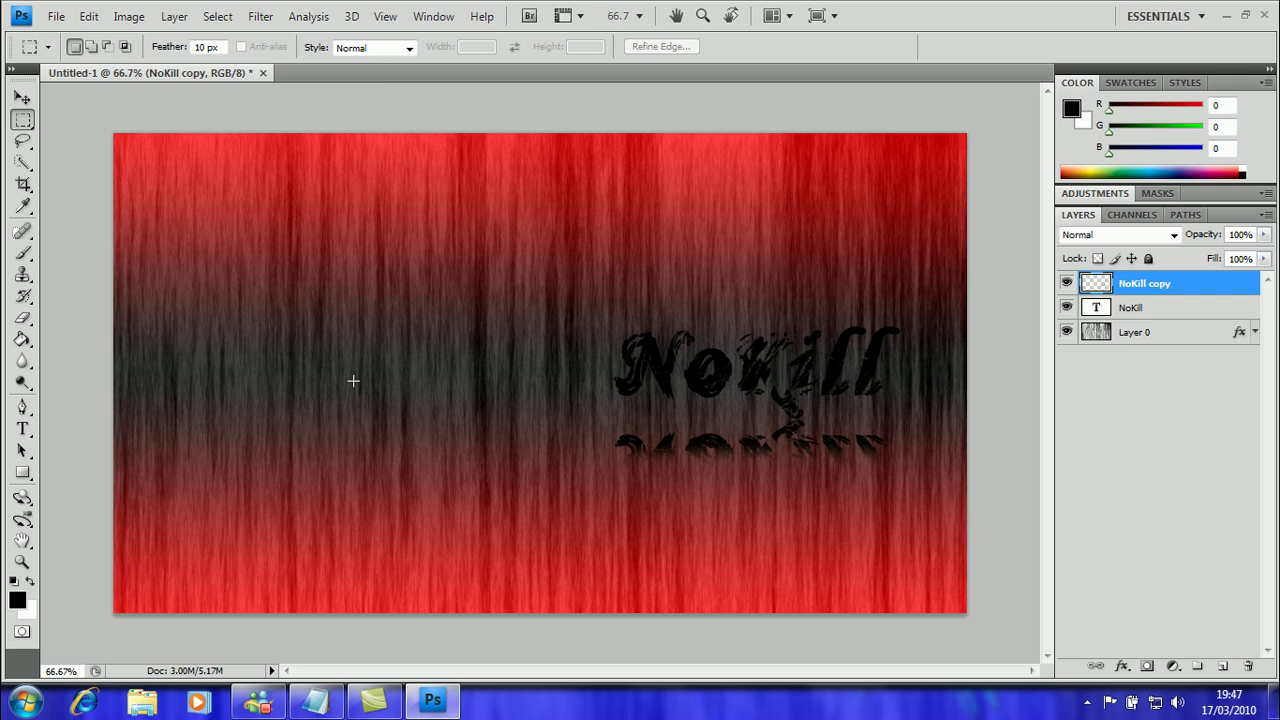
# Move the NoKill text and its reflection up together.
pyautogui.keyDown('ctrl'); pyautogui.click(1143, 312); pyautogui.keyUp('ctrl')
pyautogui.moveTo(726, 391); pyautogui.dragTo(727, 376)
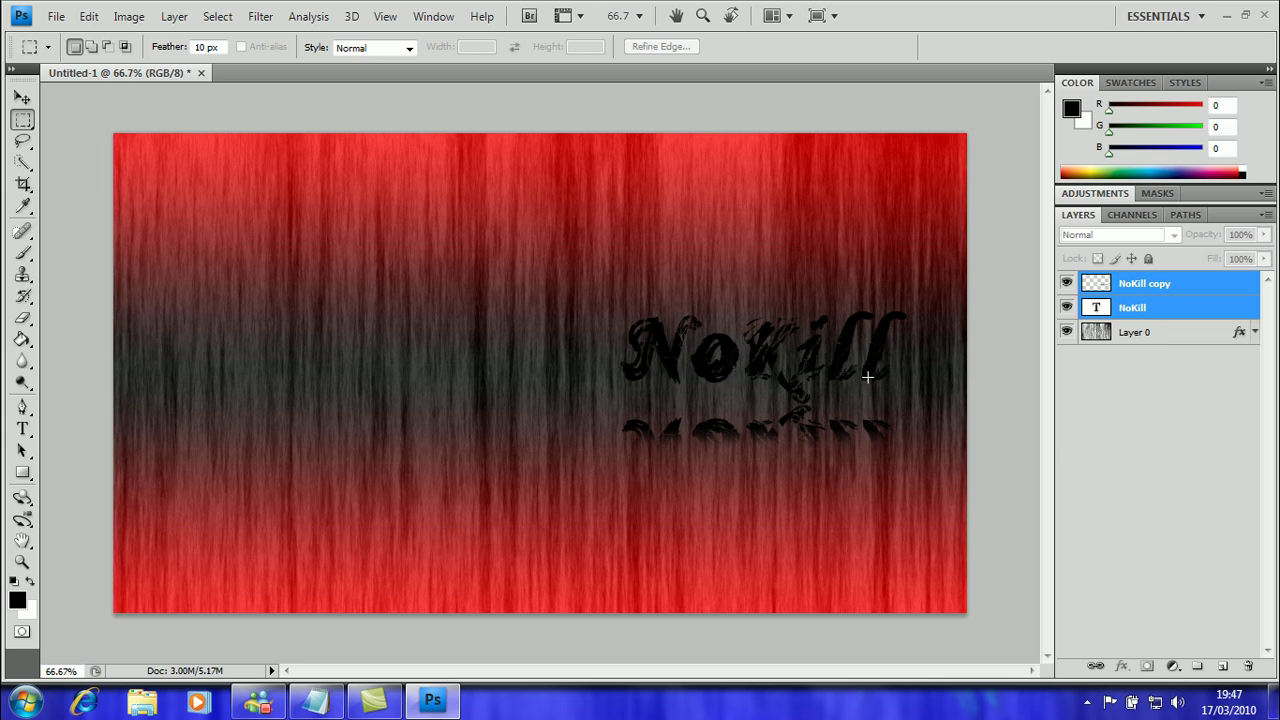
pyautogui.click(1150, 287)
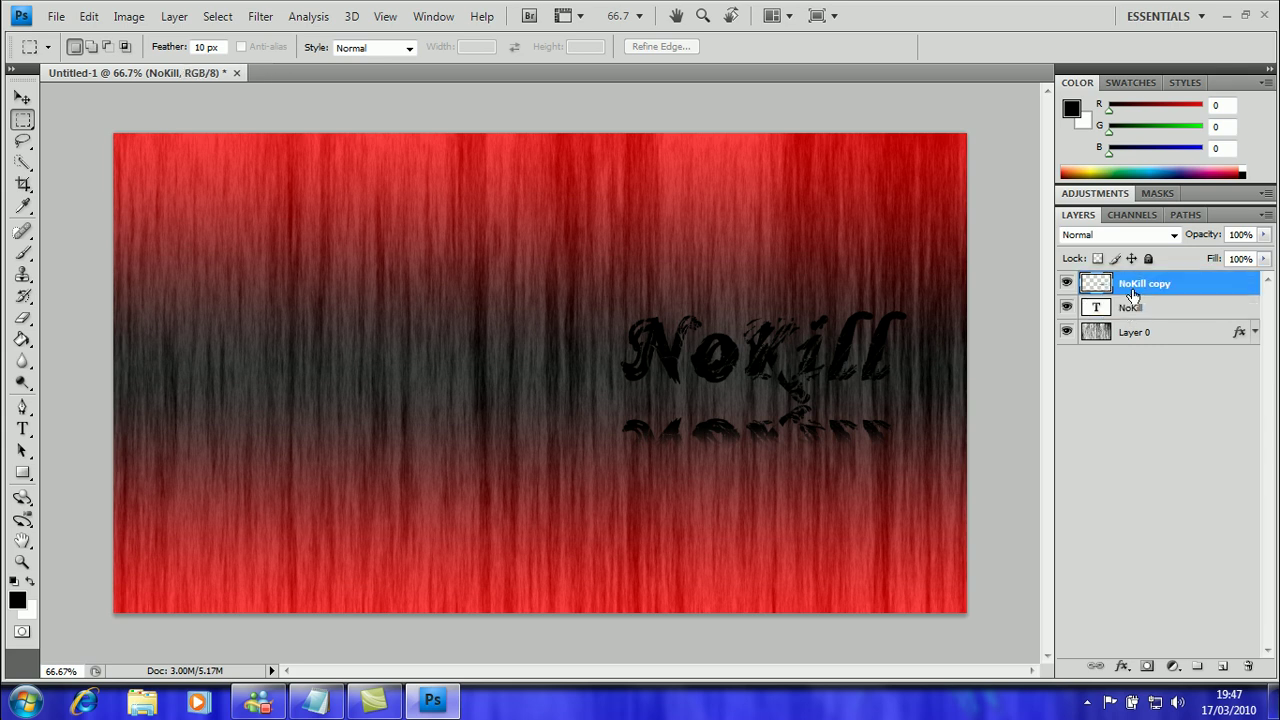
# Select the Brush tool with the 661 grass splash preset.
pyautogui.click(22, 252)
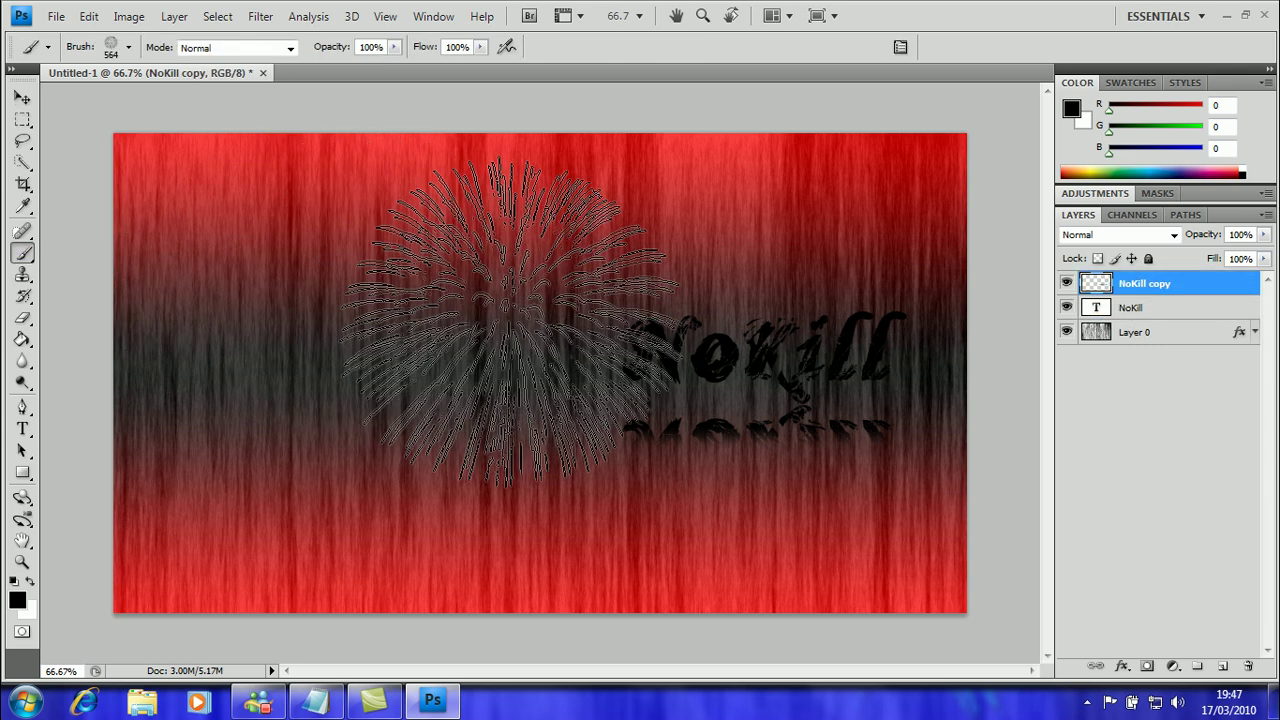
pyautogui.rightClick(685, 345)
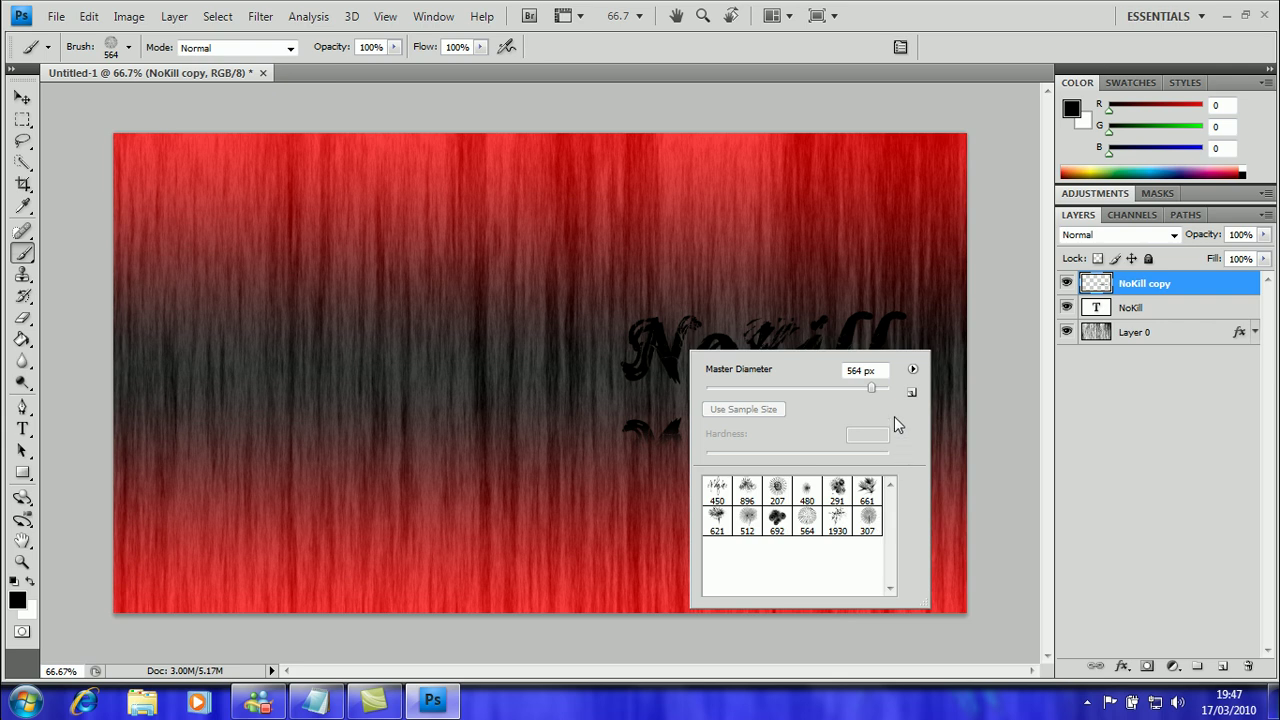
pyautogui.click(866, 492)
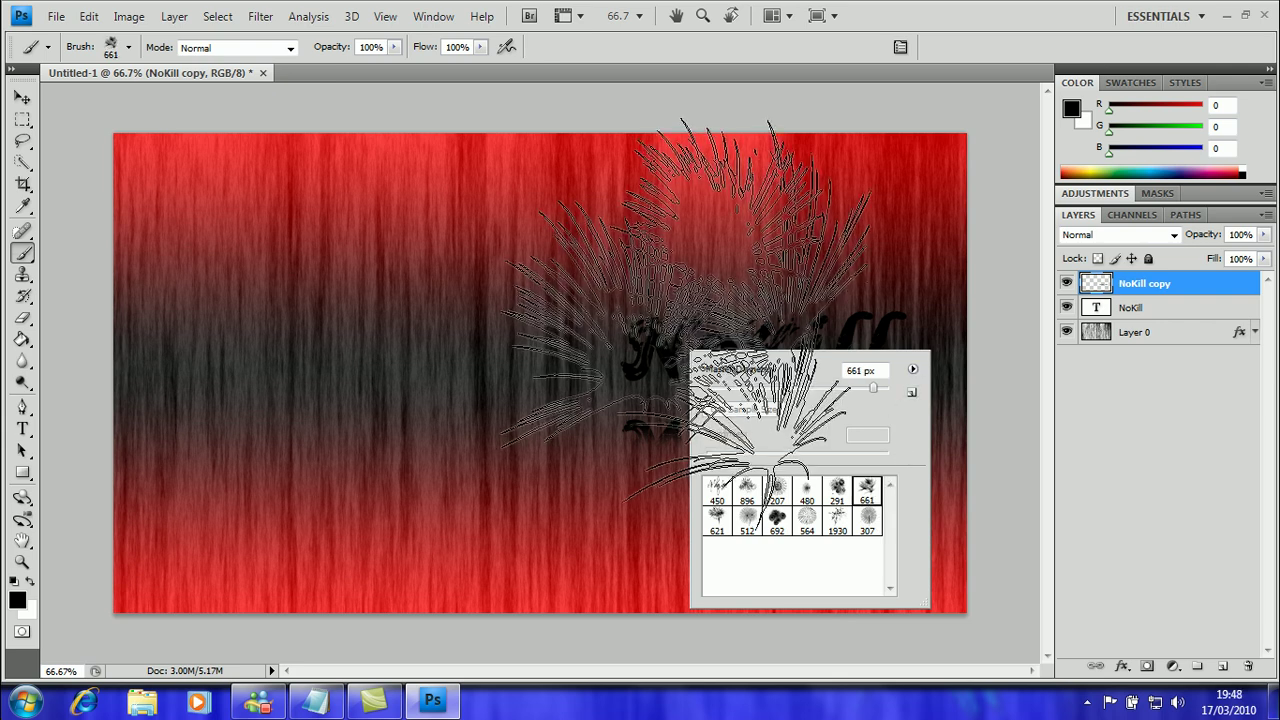
pyautogui.rightClick(836, 302)
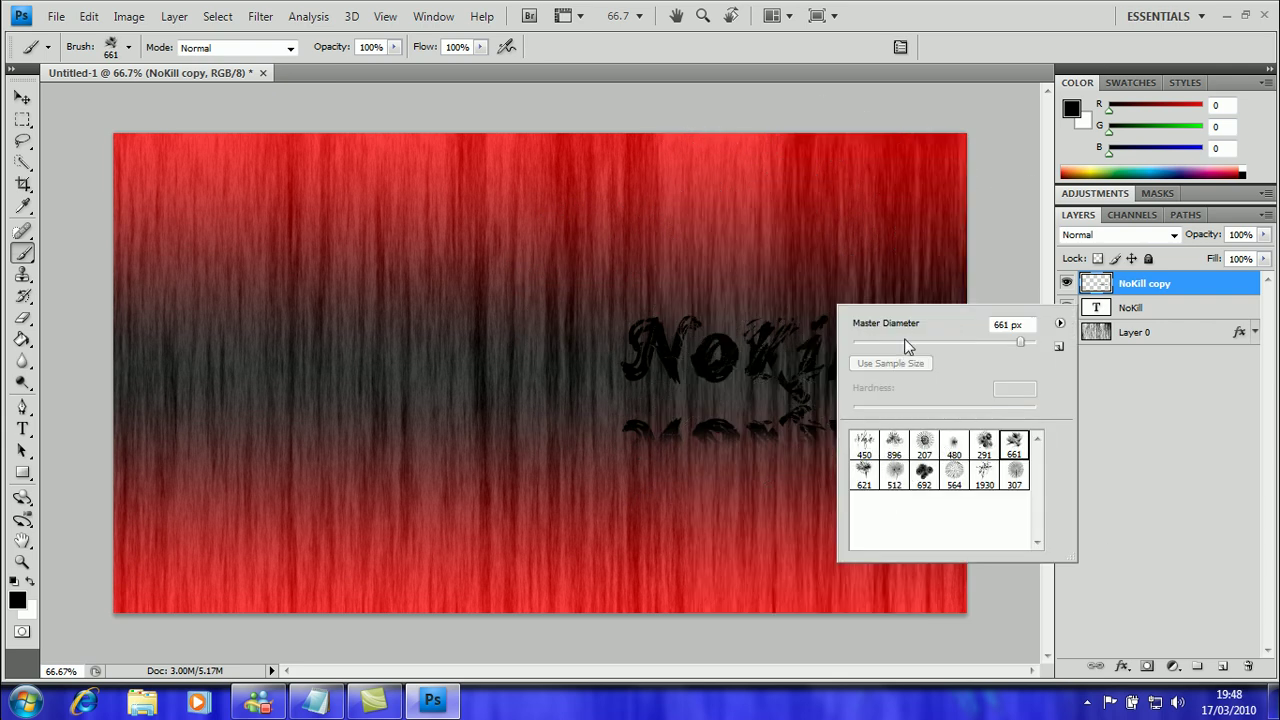
# Create Layer 1 beneath the NoKill text layers and stamp black grass on it.
pyautogui.click(1222, 665)
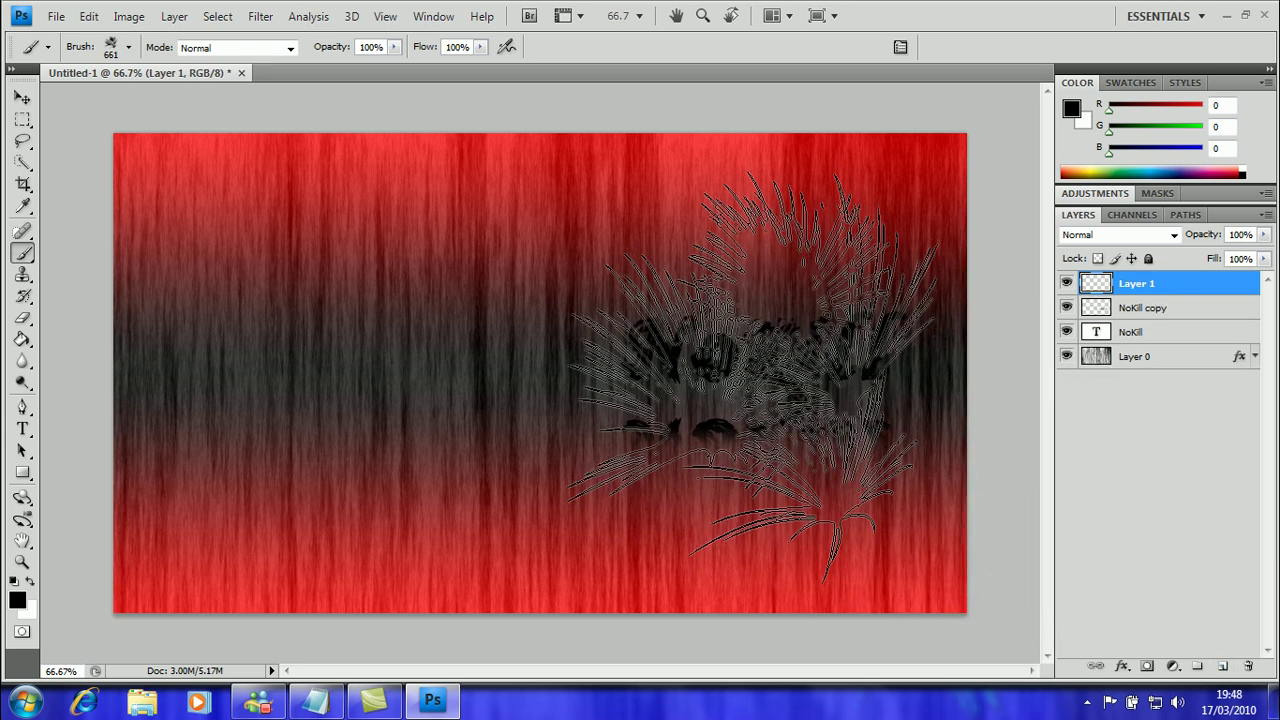
pyautogui.click(752, 378)
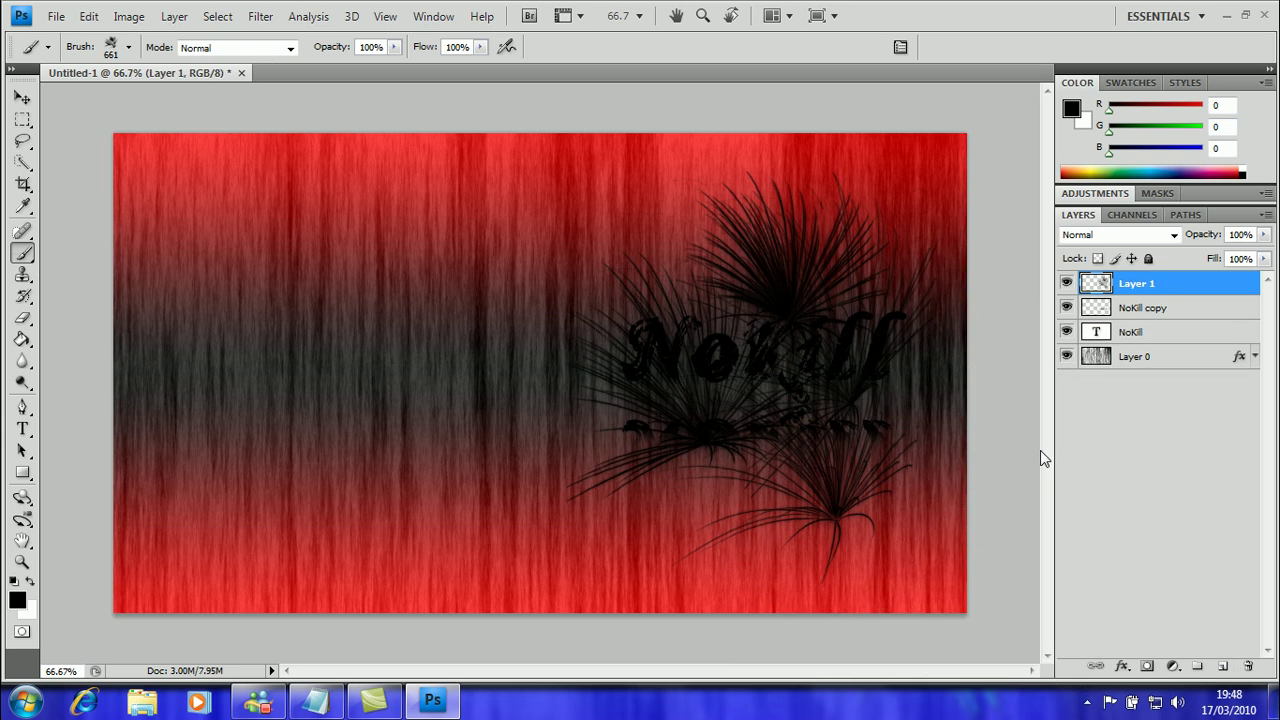
pyautogui.hotkey('ctrl', 'z')
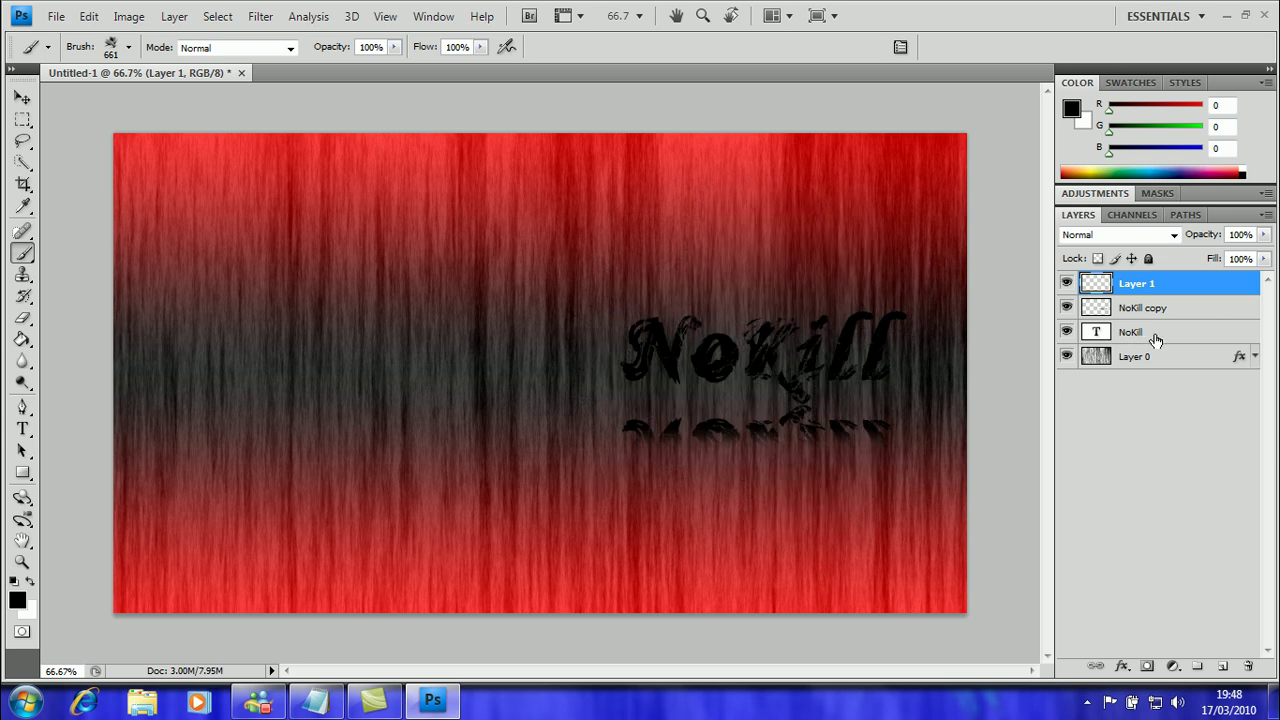
pyautogui.moveTo(1148, 283); pyautogui.dragTo(1157, 344)
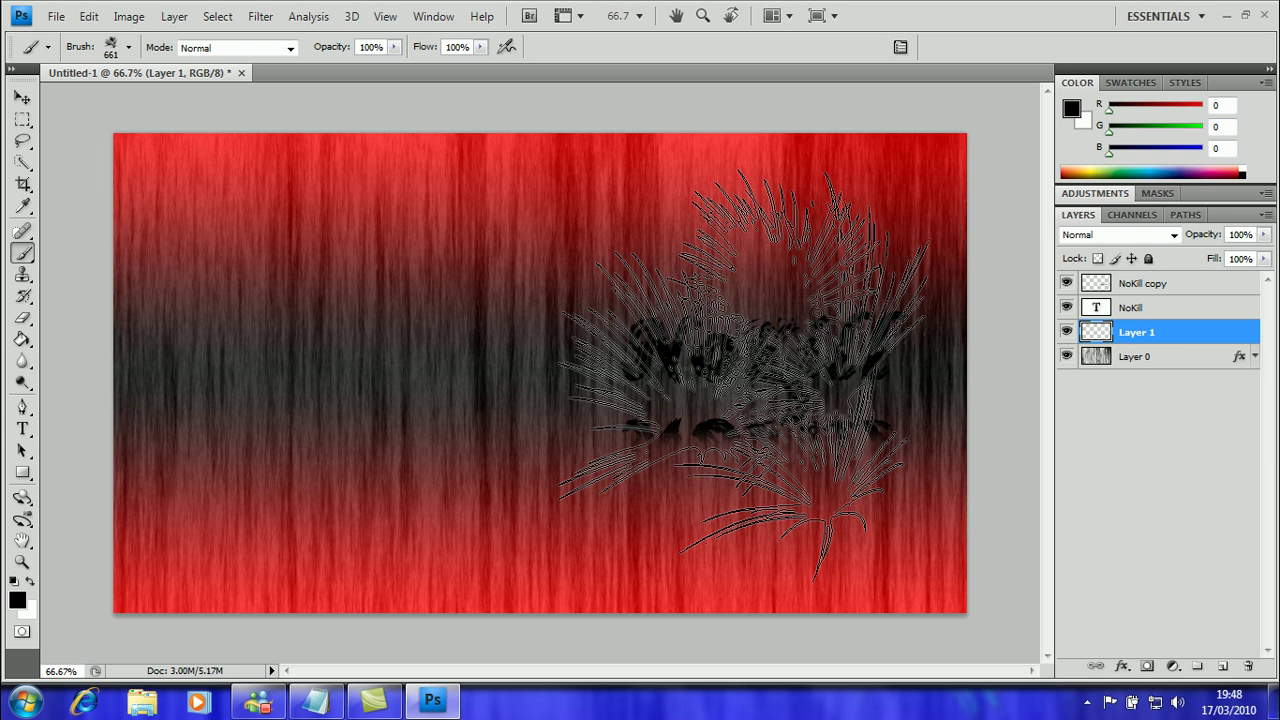
pyautogui.click(752, 380)
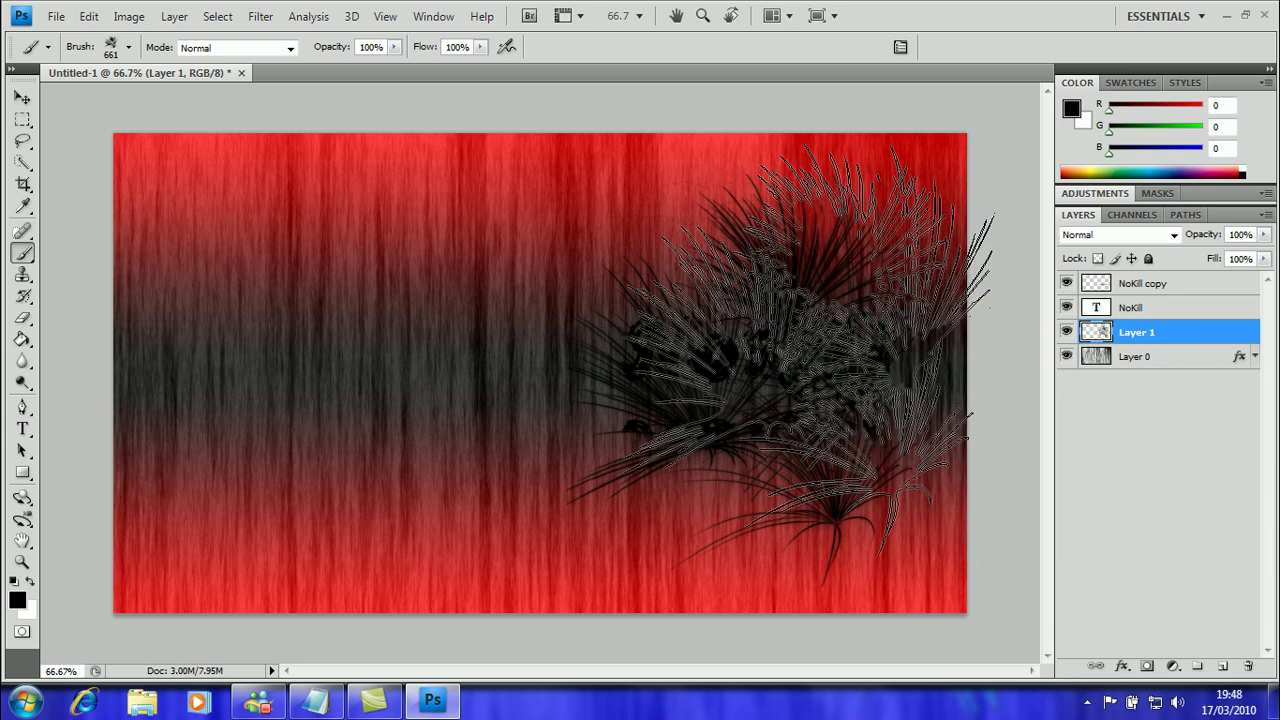
pyautogui.rightClick(1140, 333)
pyautogui.click(1005, 258)
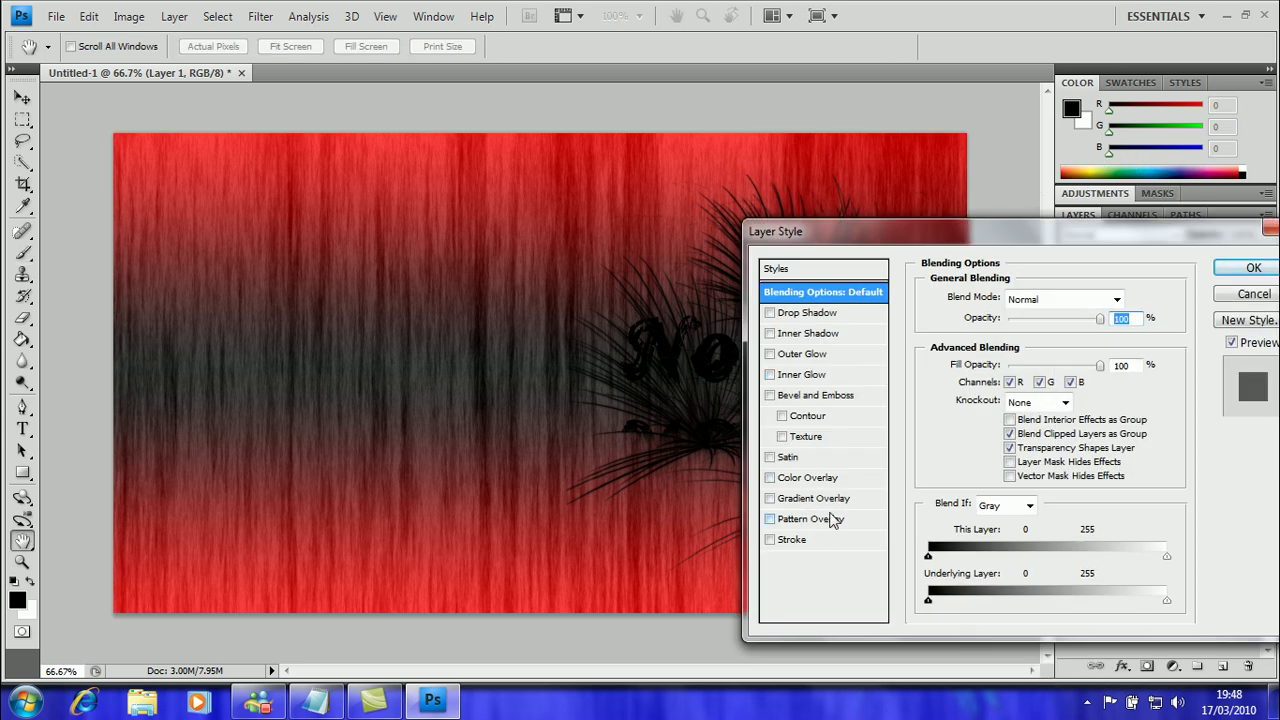
# Turn on Gradient Overlay for Layer 1 and set the gradient's left stop to yellow.
pyautogui.click(830, 503)
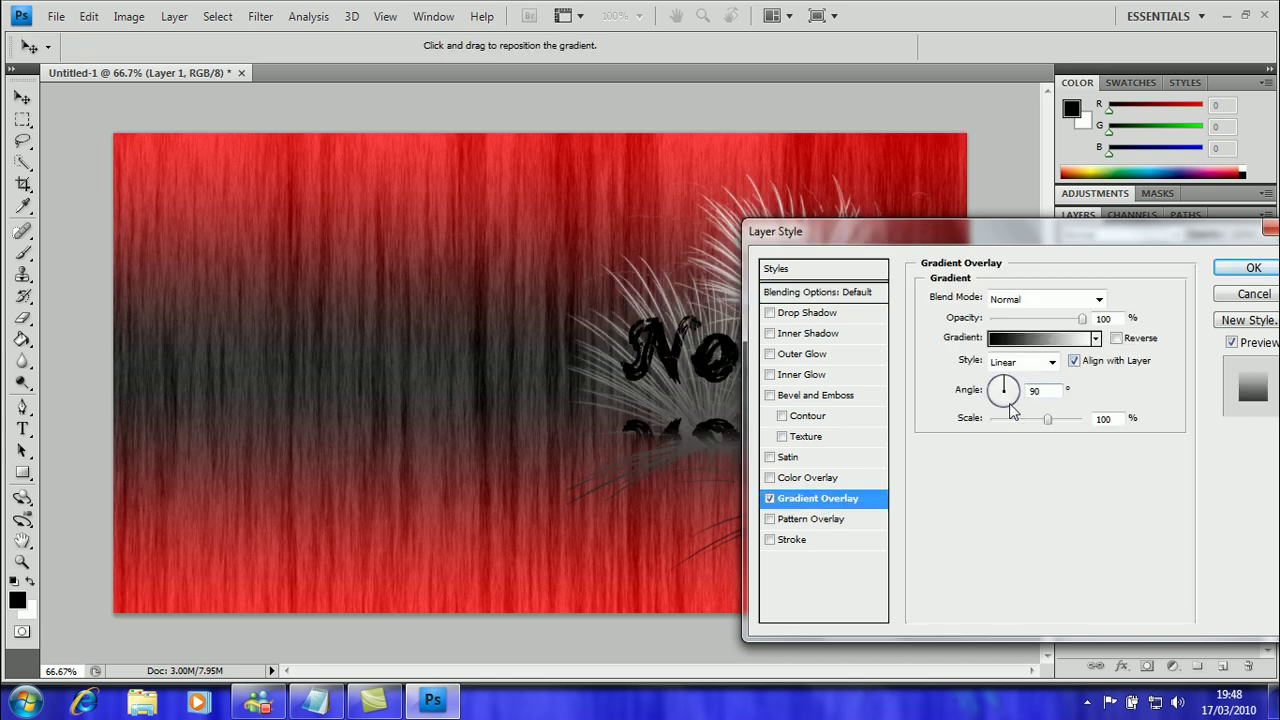
pyautogui.click(1005, 345)
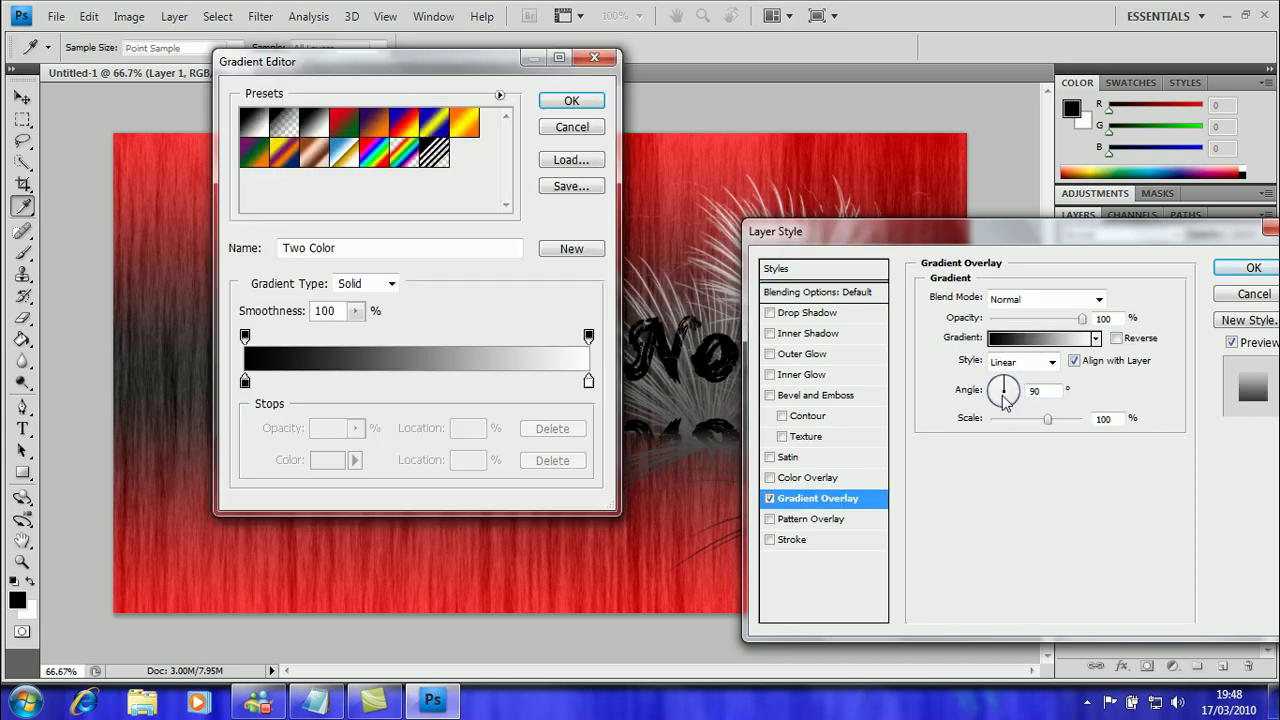
pyautogui.click(245, 381)
pyautogui.doubleClick(245, 381)
pyautogui.write('255')
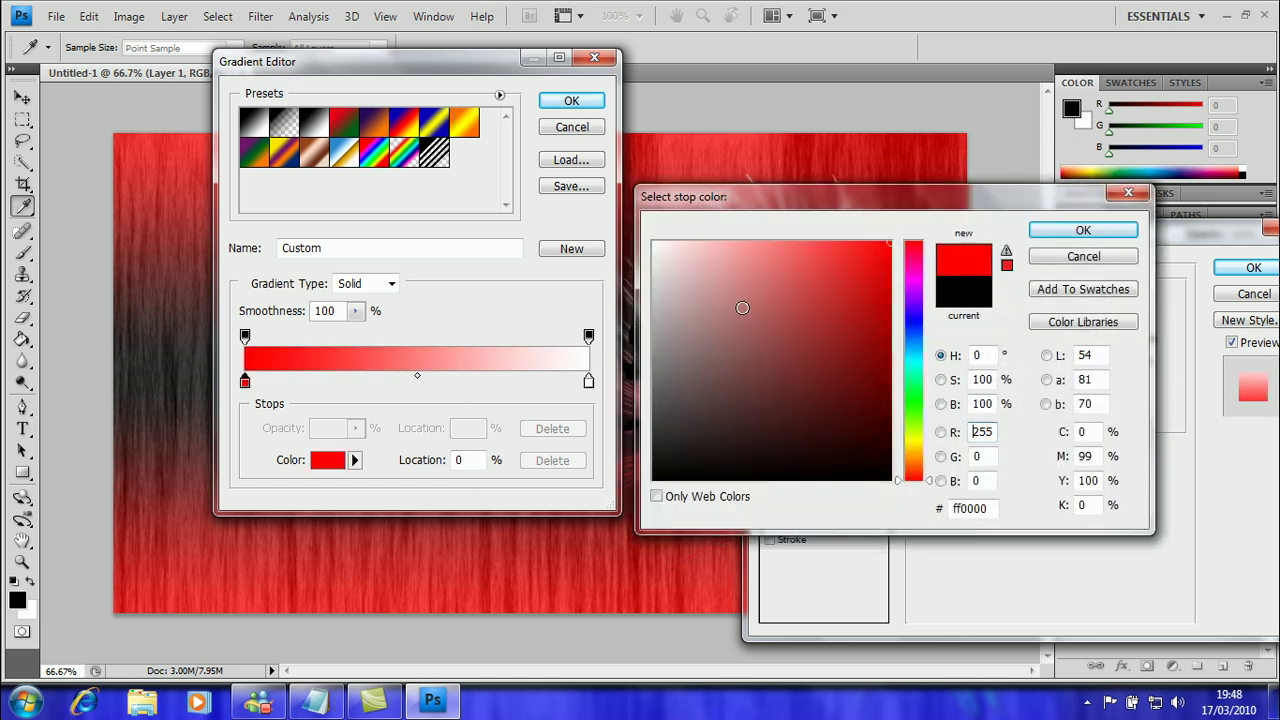
pyautogui.click(804, 375)
pyautogui.click(914, 326)
pyautogui.click(890, 242)
pyautogui.moveTo(800, 196)
pyautogui.mouseDown()
pyautogui.moveTo(338, 365)
pyautogui.moveTo(349, 231)
pyautogui.mouseUp()
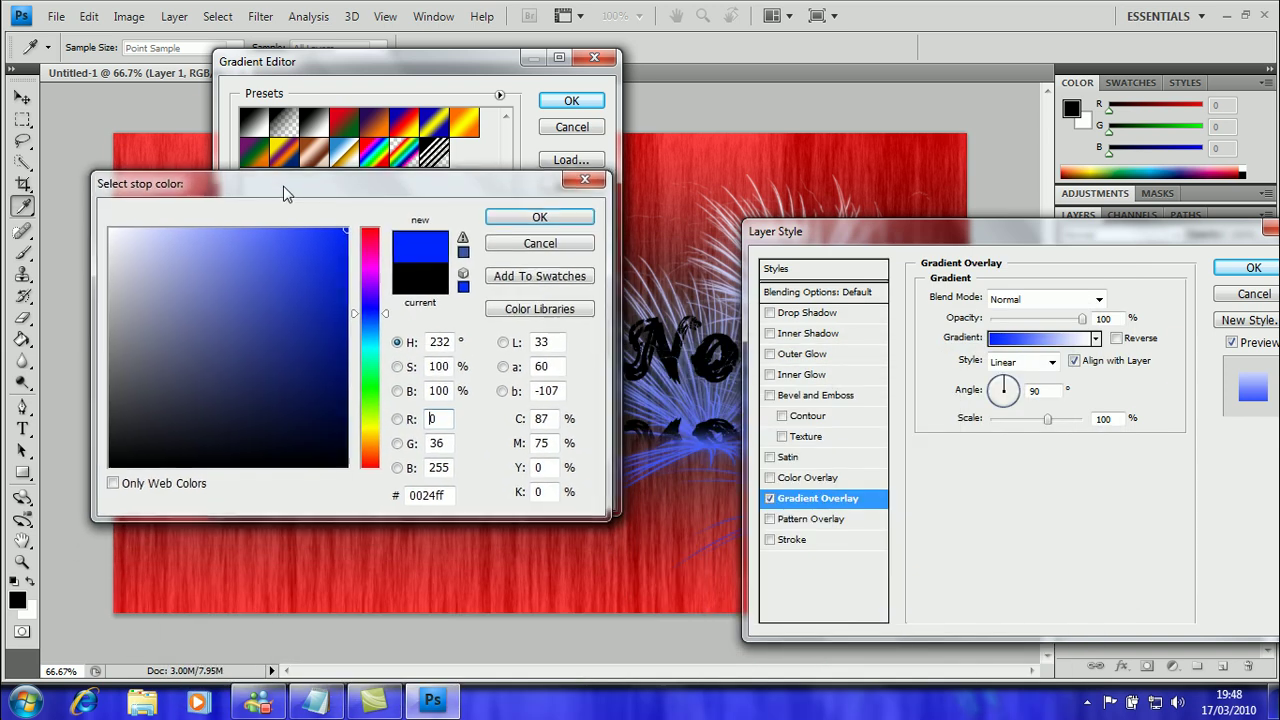
pyautogui.click(423, 449)
pyautogui.click(357, 356)
pyautogui.click(590, 236)
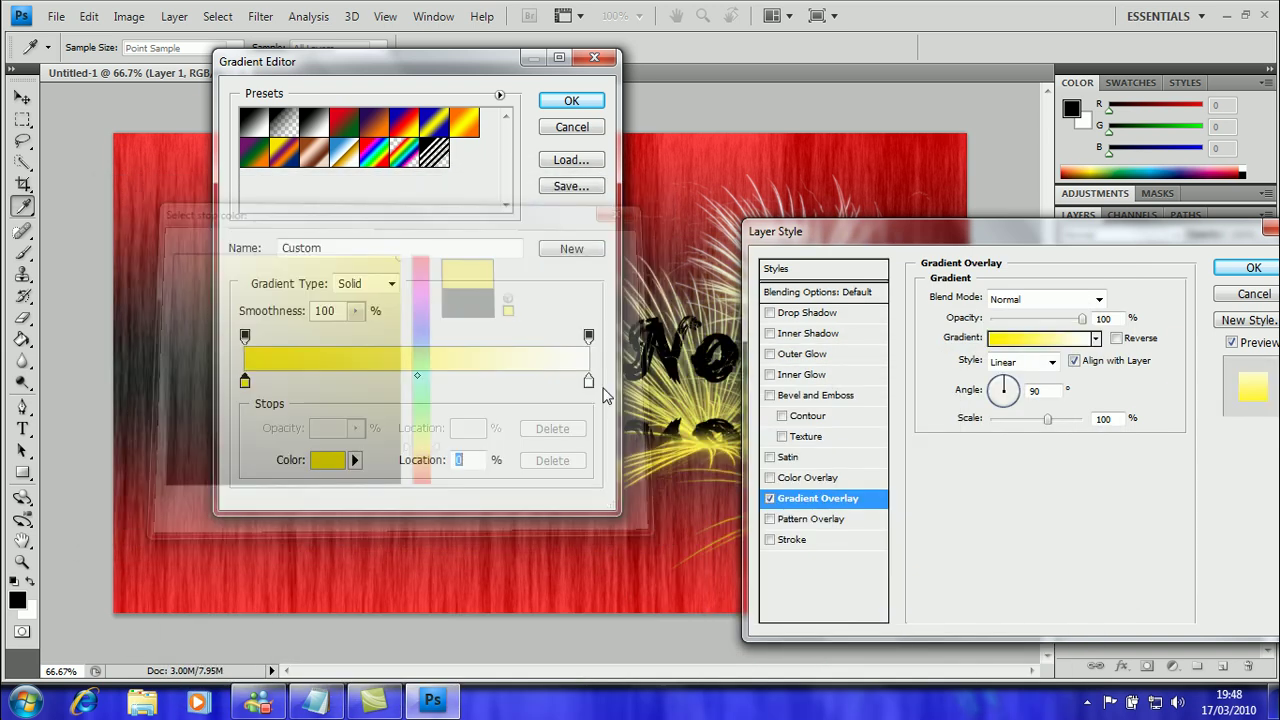
# Set the right gradient stop to bright blue and apply the yellow-to-blue overlay.
pyautogui.click(590, 382)
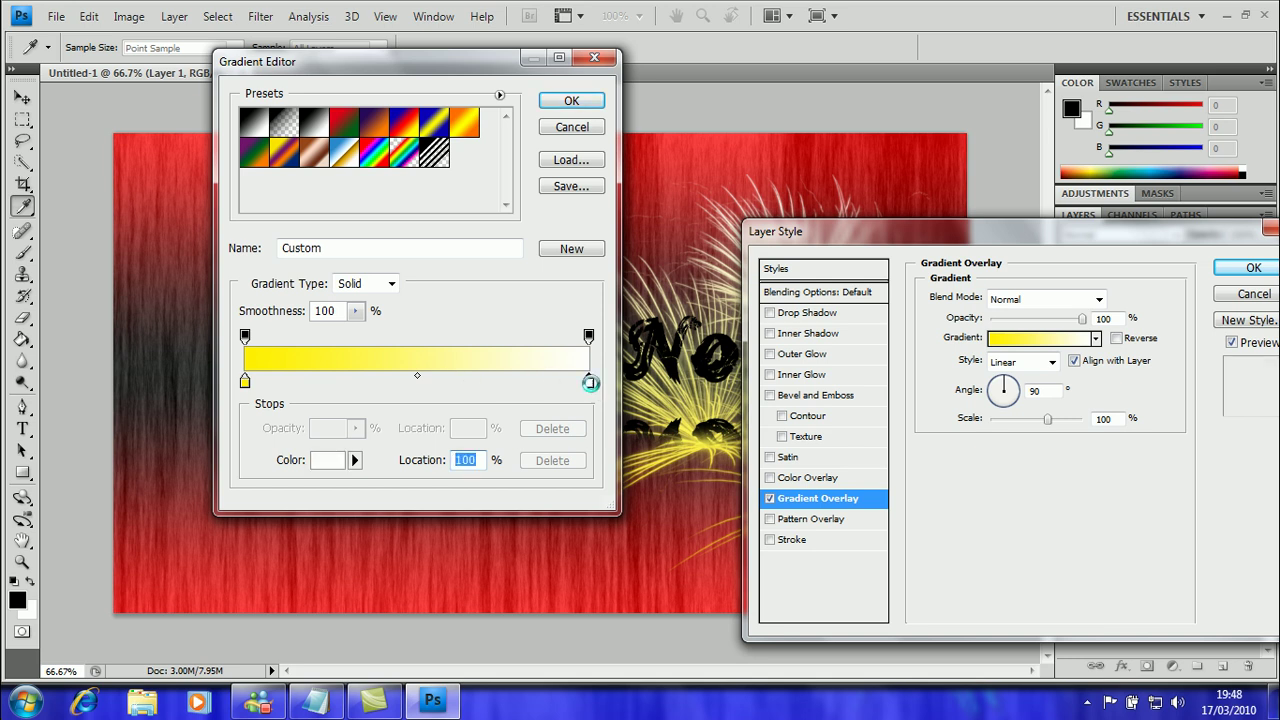
pyautogui.doubleClick(590, 382)
pyautogui.click(163, 396)
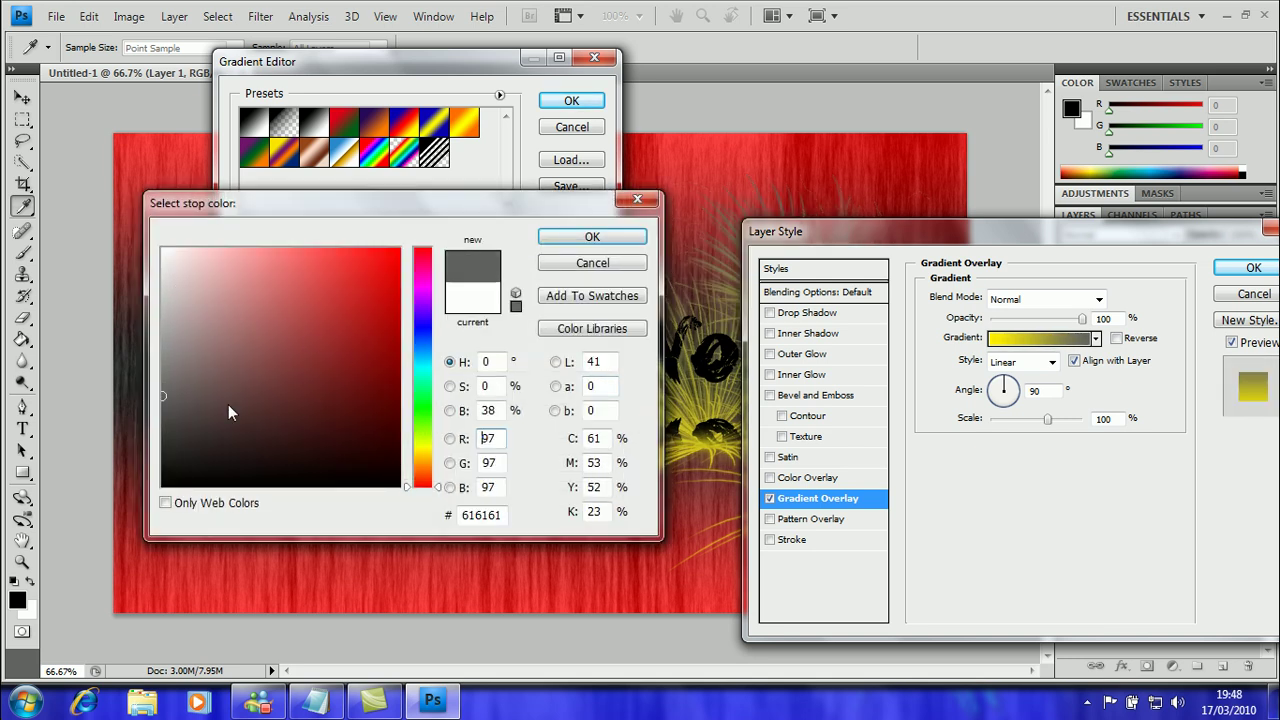
pyautogui.click(423, 355)
pyautogui.click(391, 270)
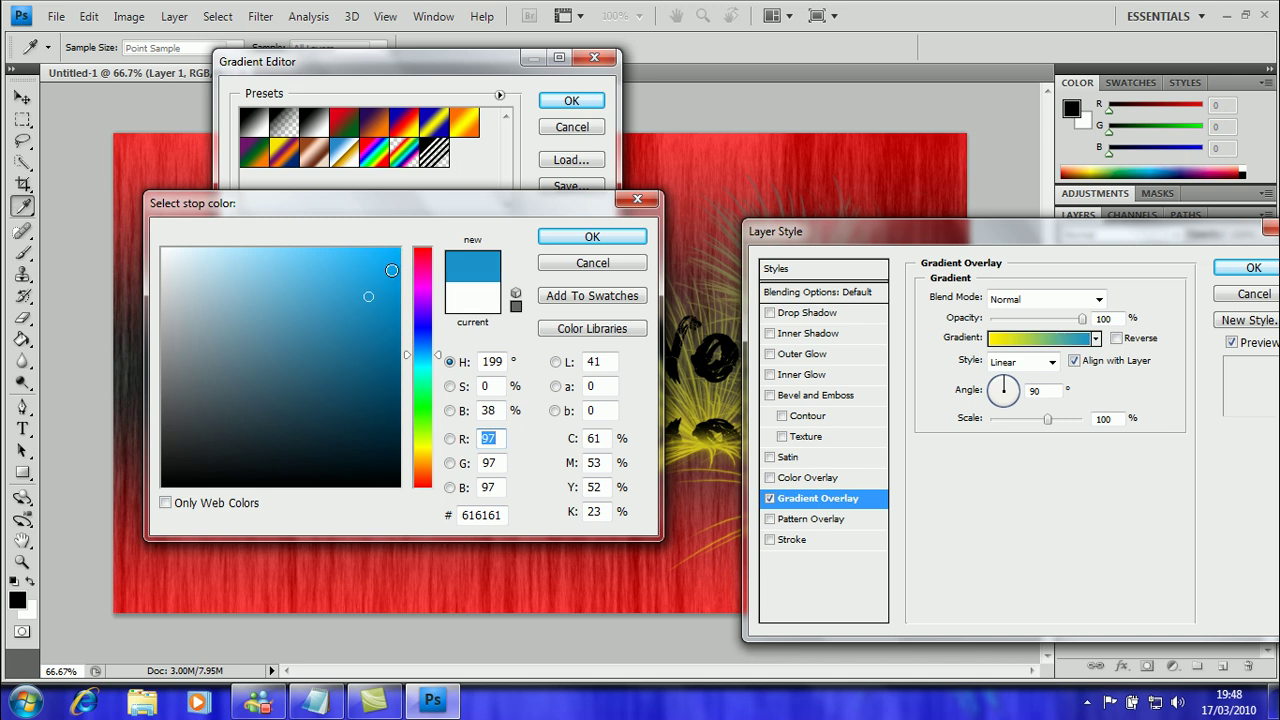
pyautogui.moveTo(391, 270); pyautogui.dragTo(400, 248)
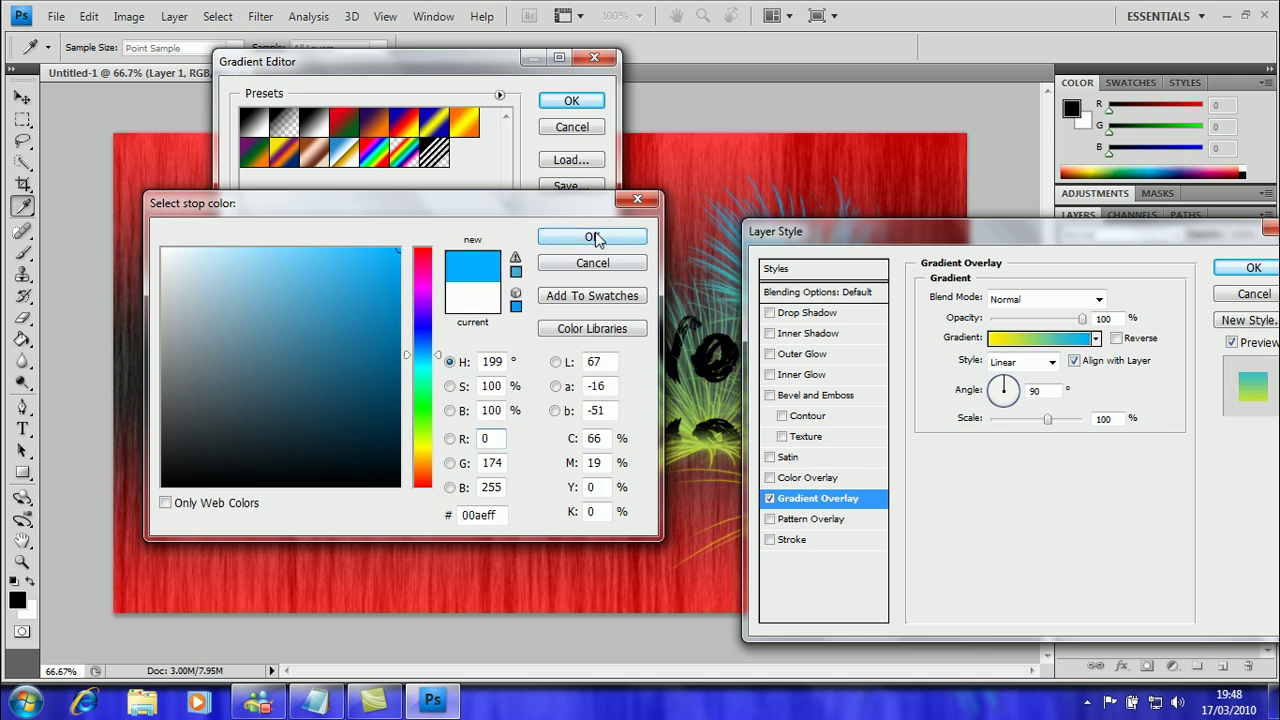
pyautogui.click(593, 238)
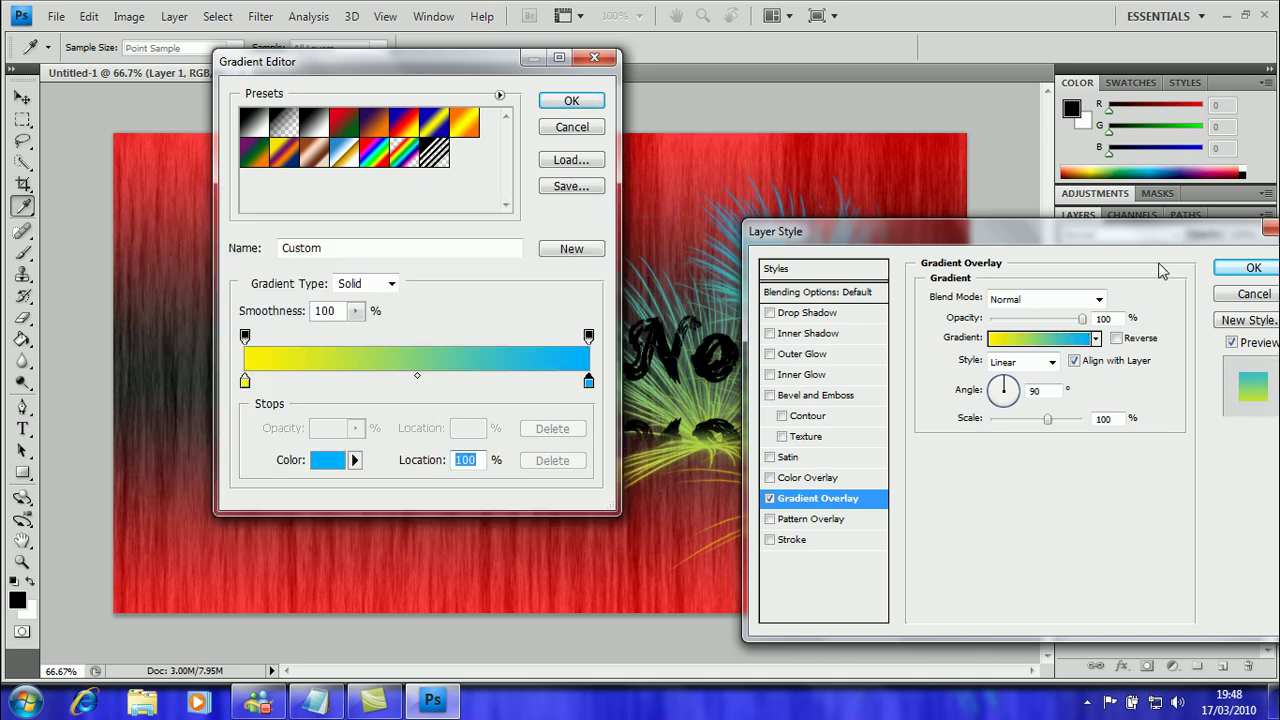
pyautogui.click(580, 100)
pyautogui.click(1251, 267)
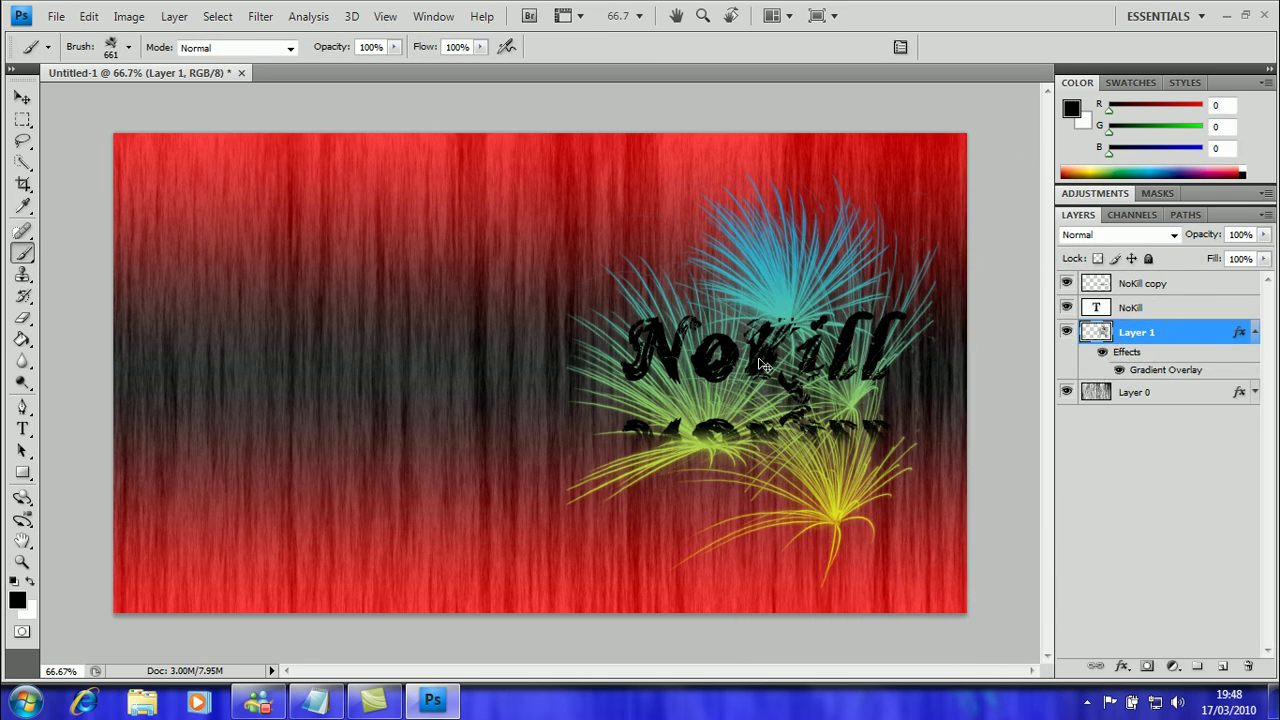
# Stamp a second grass splash around NoKill, spreading the gradient strokes right and up.
pyautogui.moveTo(772, 360); pyautogui.dragTo(776, 360)
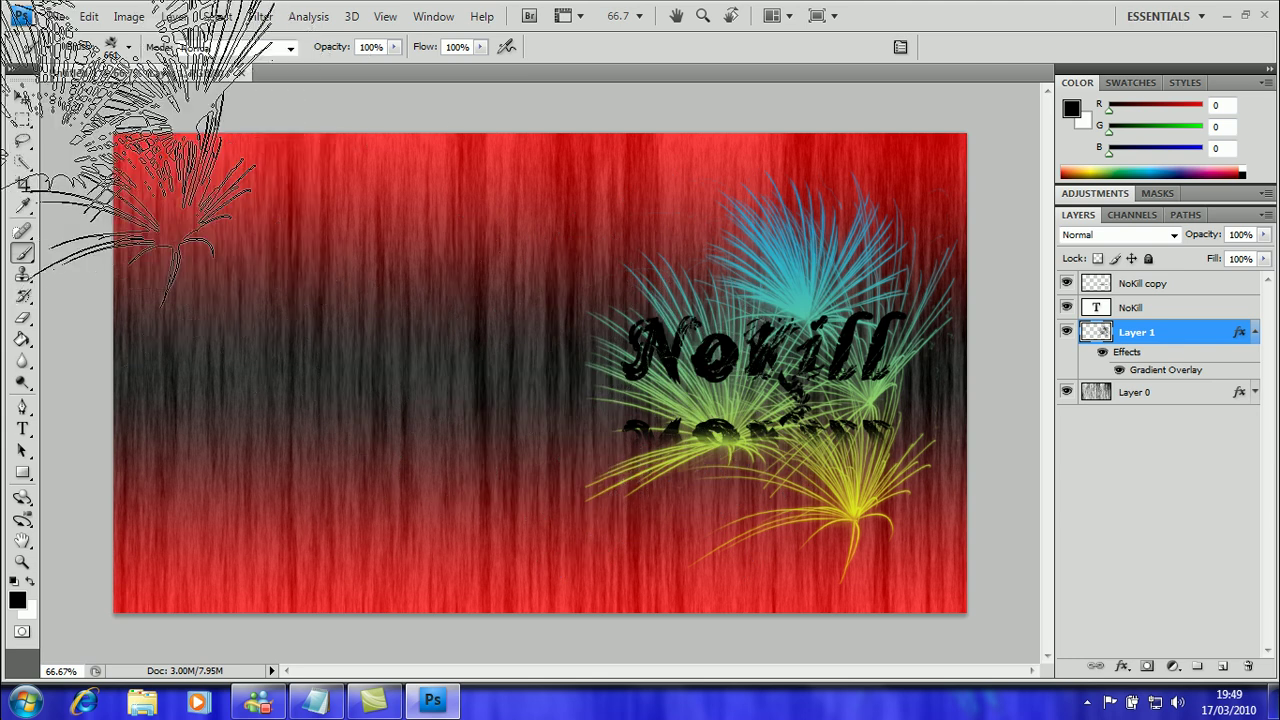
pyautogui.click(56, 16)
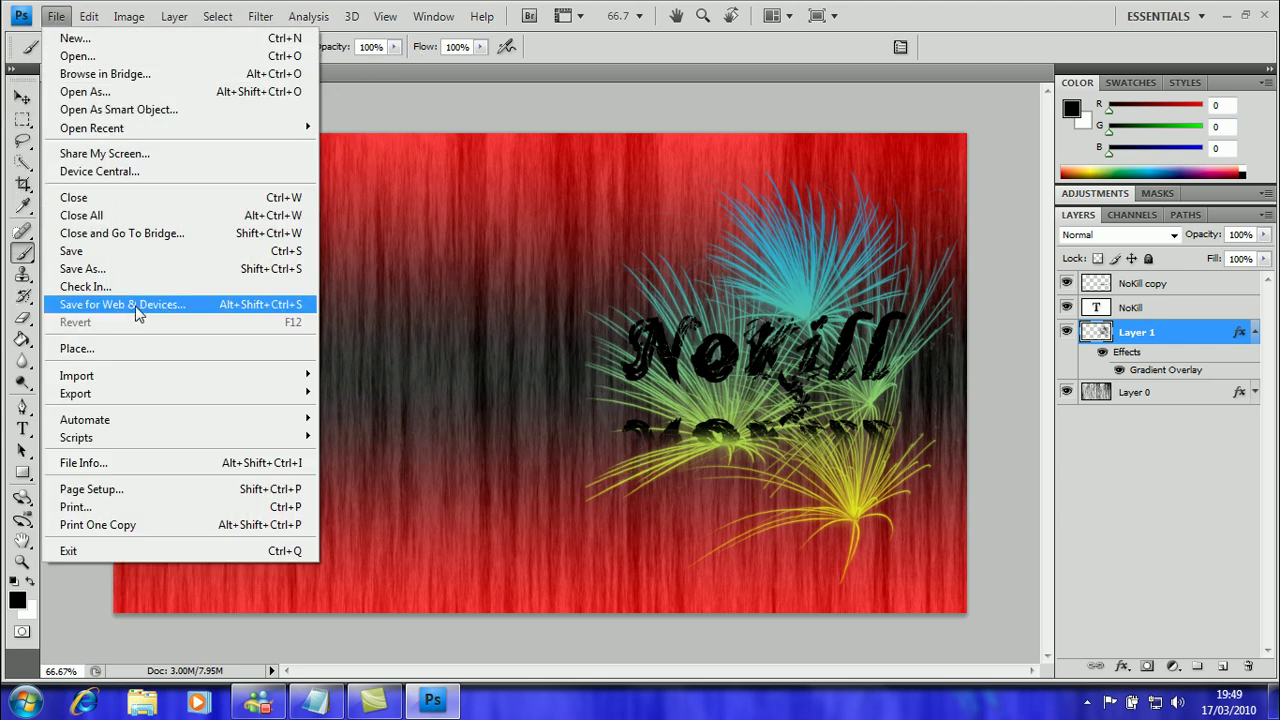
# Export via Save for Web as a maximum-quality JPEG named 'Cool' on the Desktop.
pyautogui.click(166, 306)
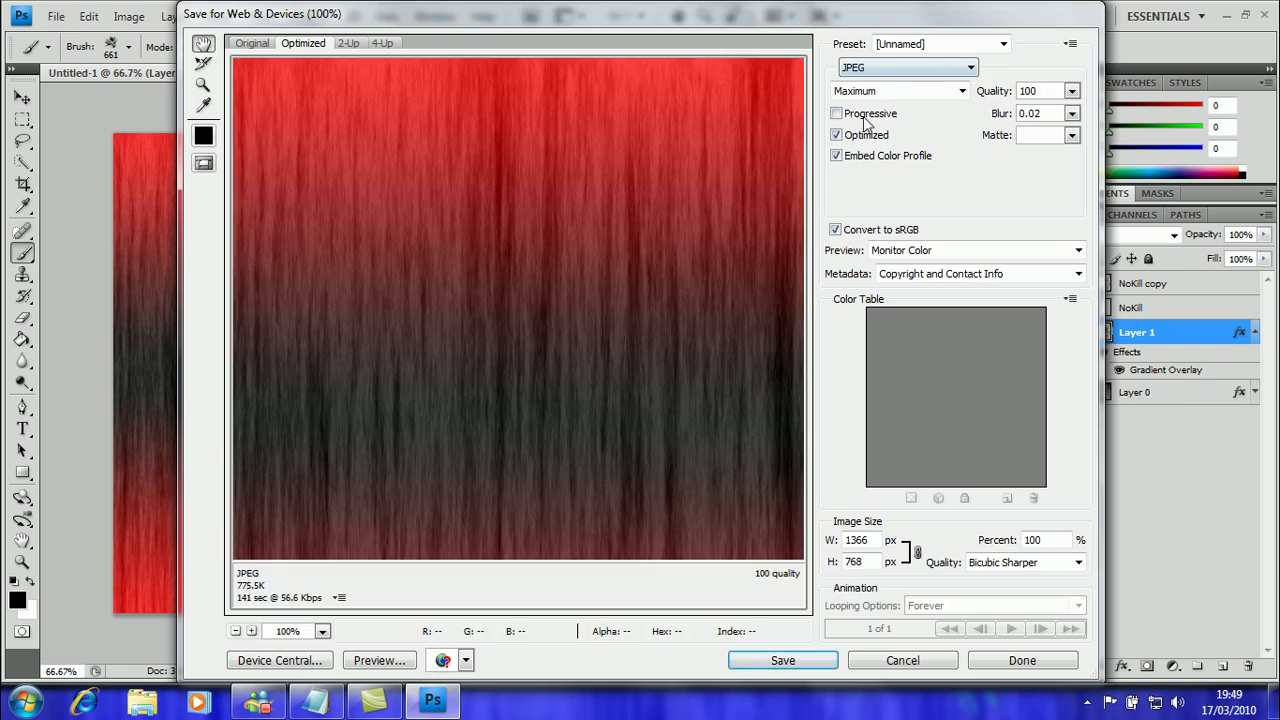
pyautogui.click(866, 70)
pyautogui.click(878, 100)
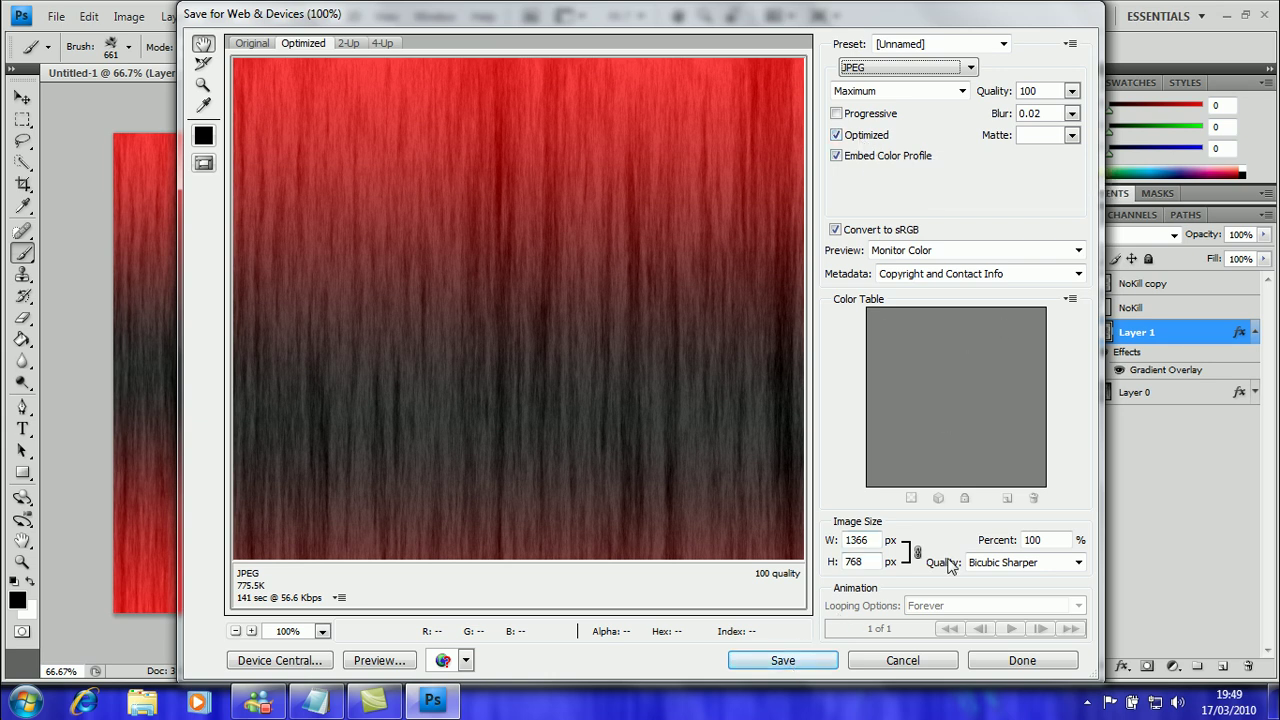
pyautogui.click(1004, 562)
pyautogui.click(1014, 643)
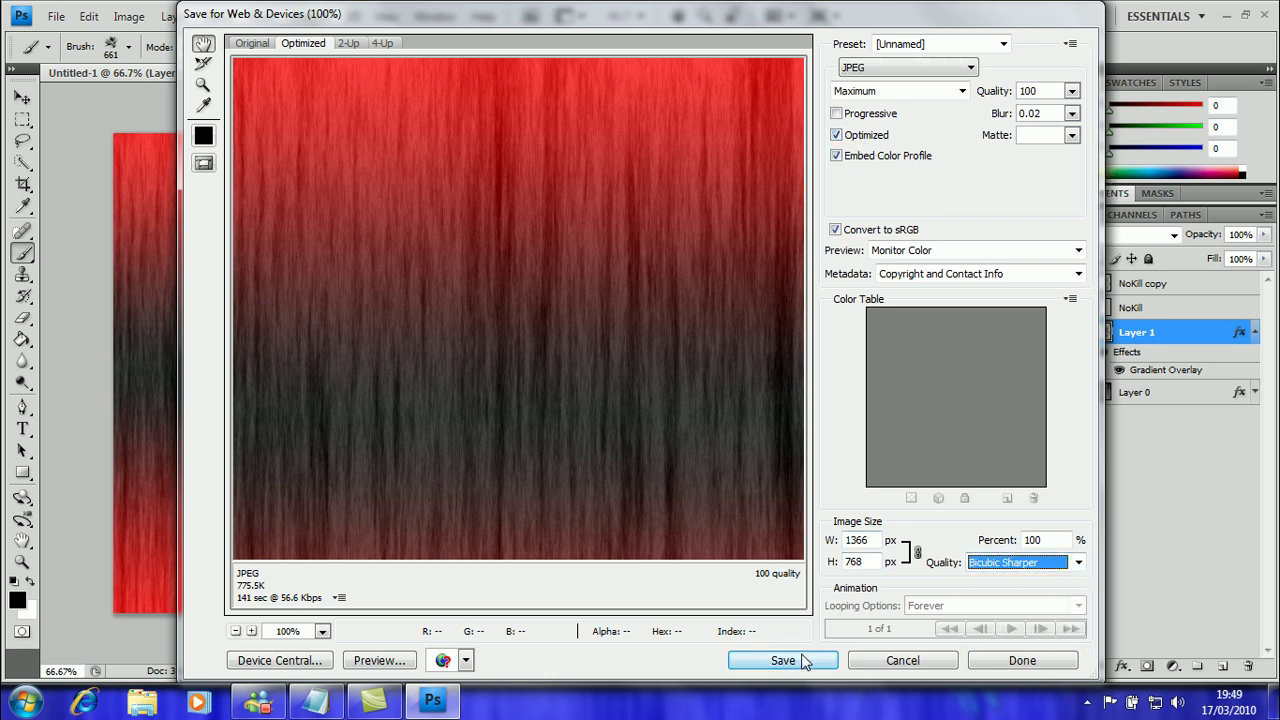
pyautogui.click(790, 660)
pyautogui.click(438, 240)
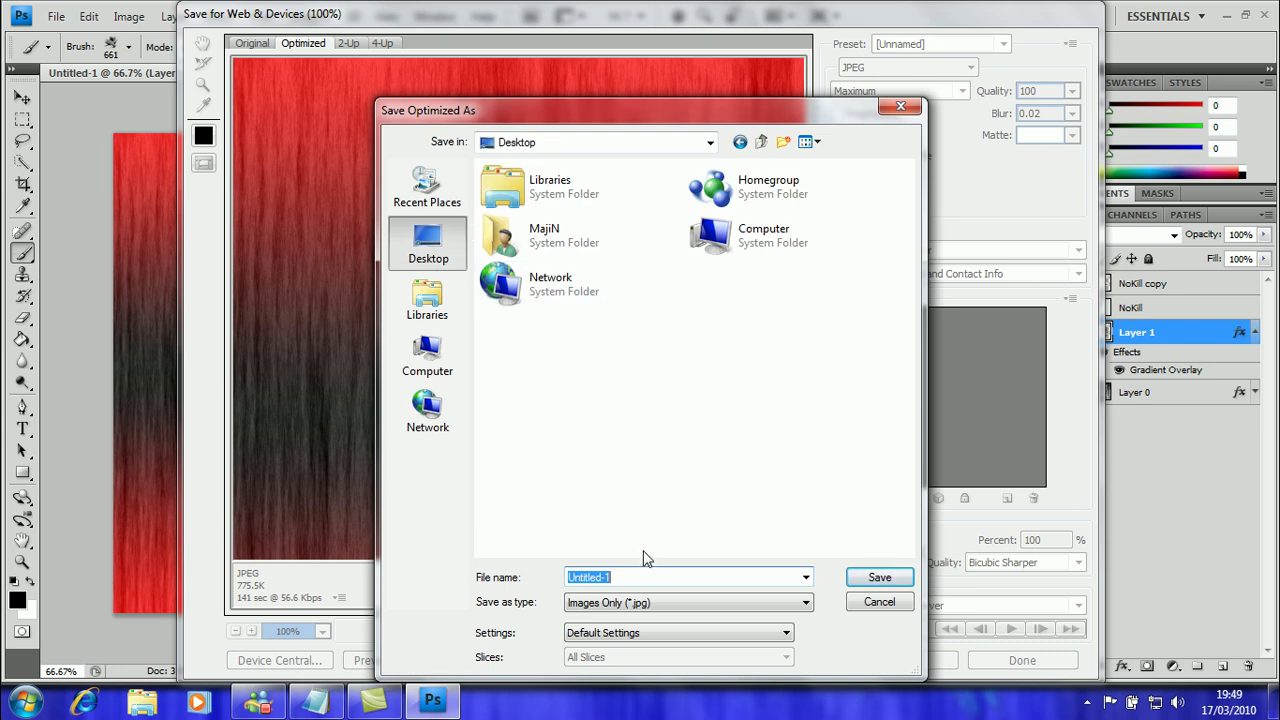
pyautogui.write('Cool')
pyautogui.click(880, 579)
pyautogui.click(315, 703)
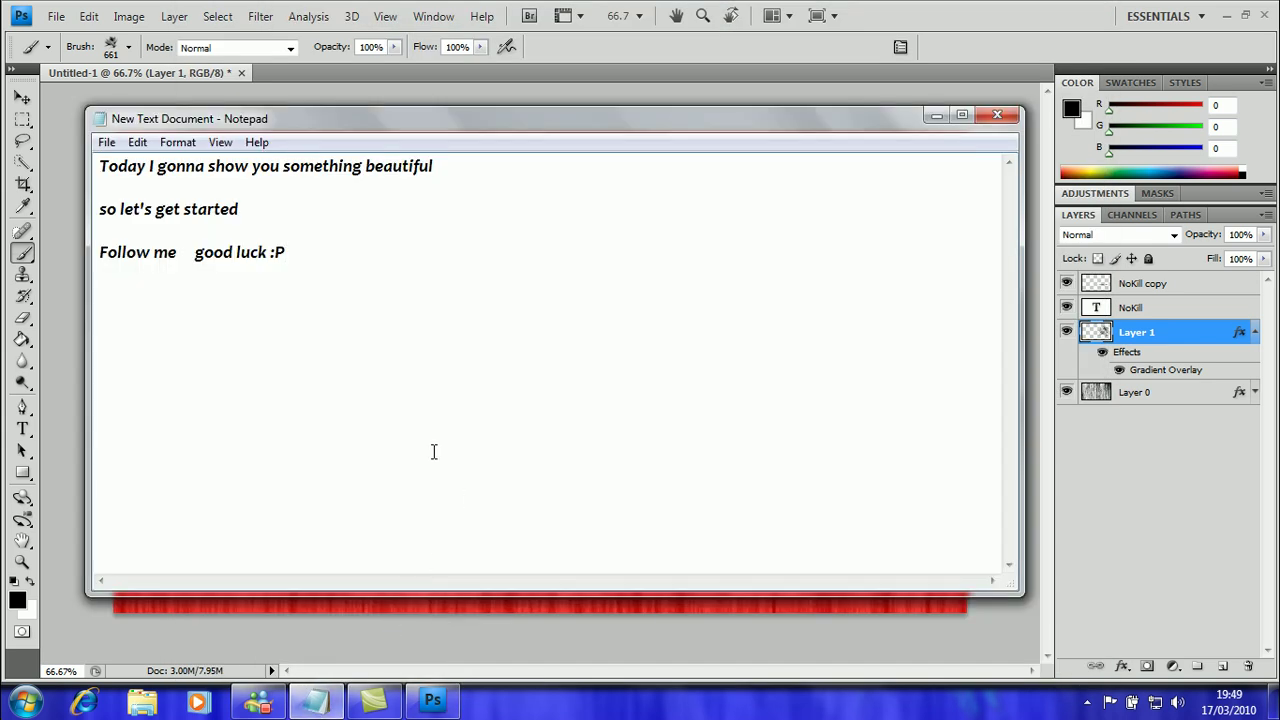
# Add the closing thank-you line and 'have fun :D' to the end of the notes.
pyautogui.write('thanks for whatching I think I can')
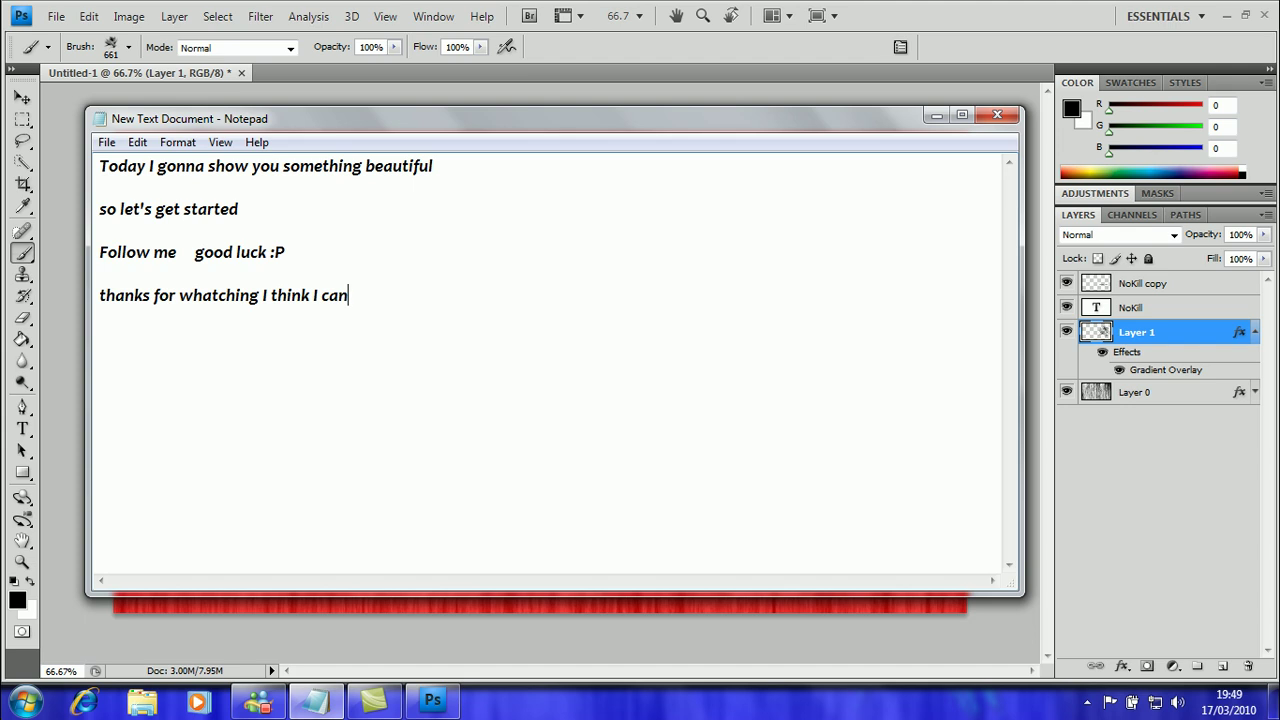
pyautogui.write(' help you in this tutorial')
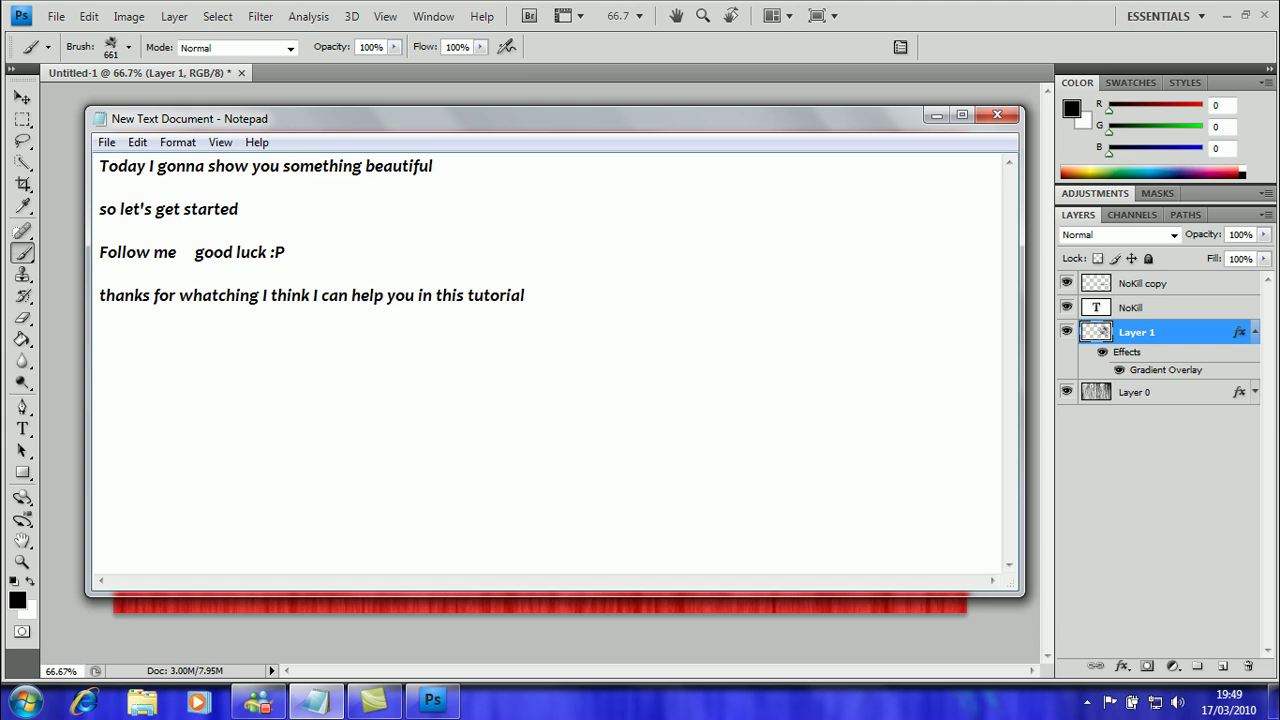
pyautogui.write('have fun :D')
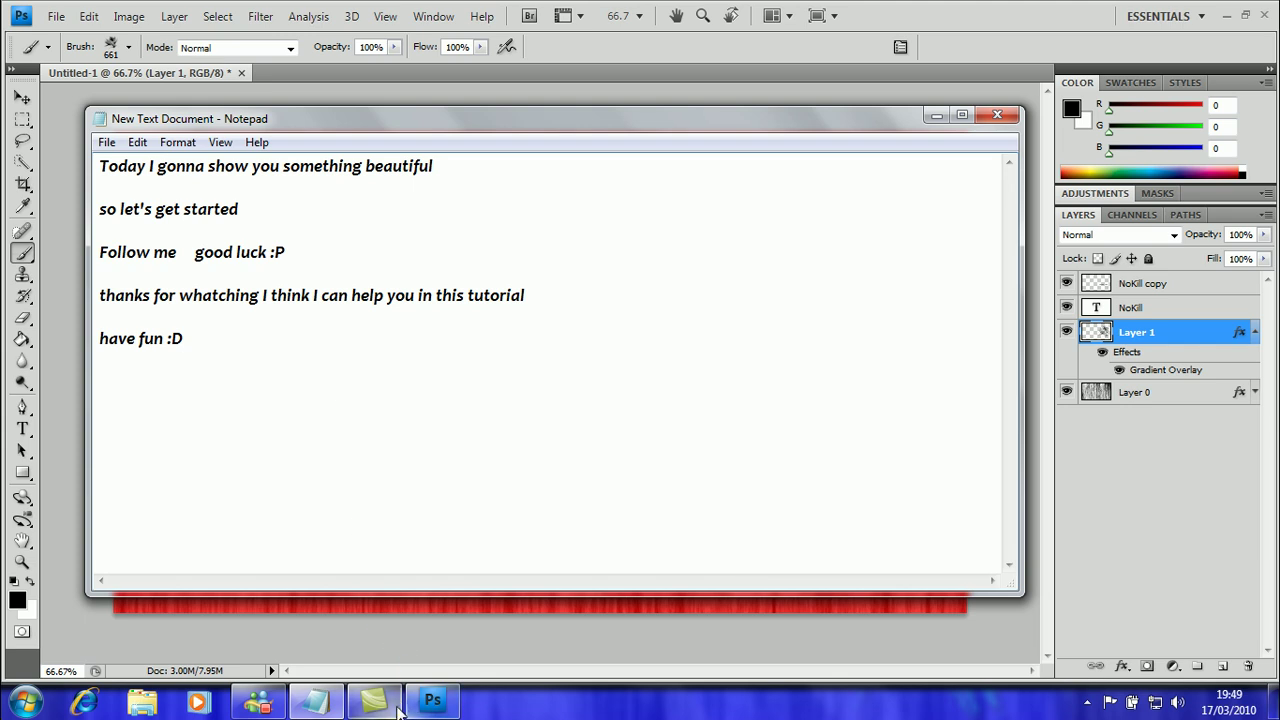
pyautogui.moveTo(373, 701)
pyautogui.click(390, 705)
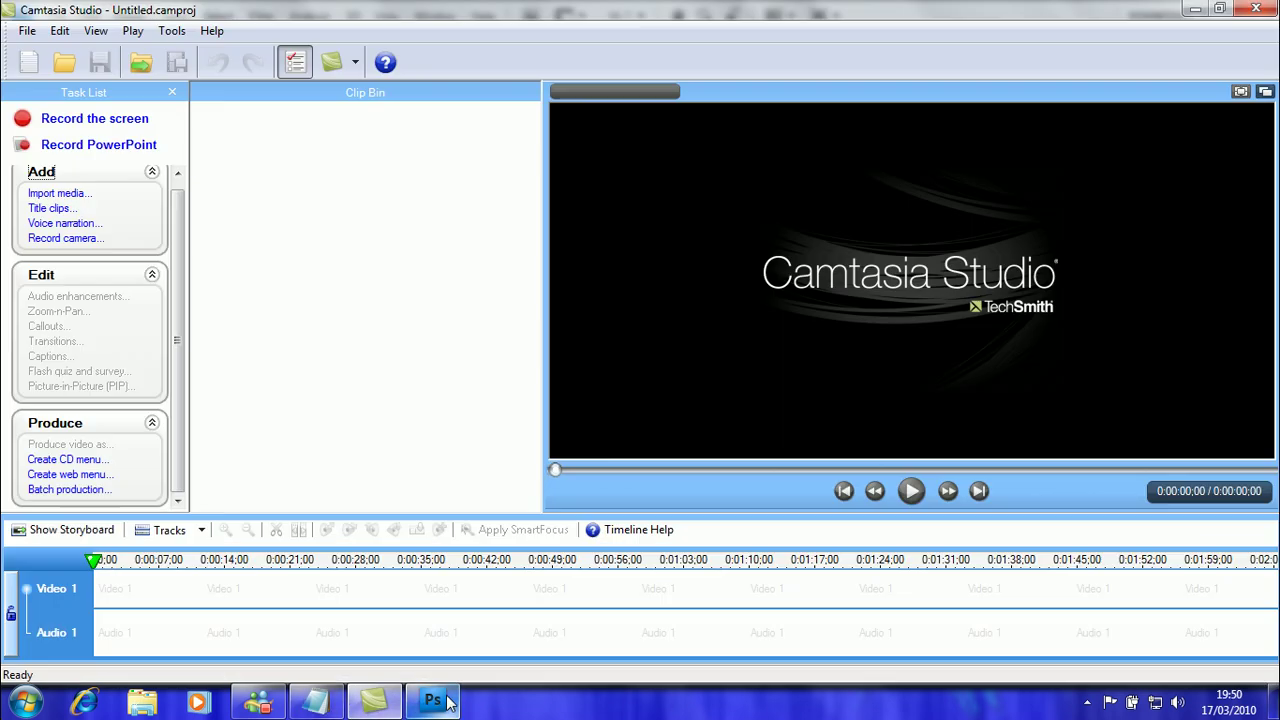
pyautogui.click(395, 708)
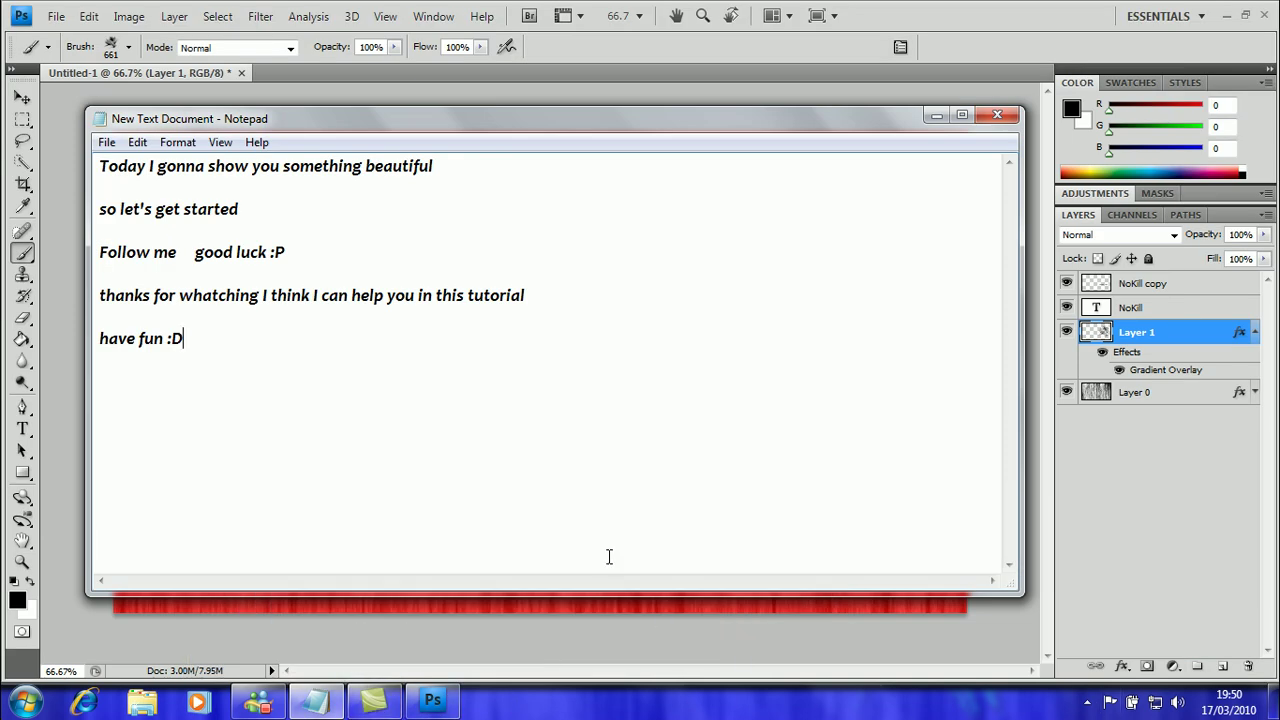